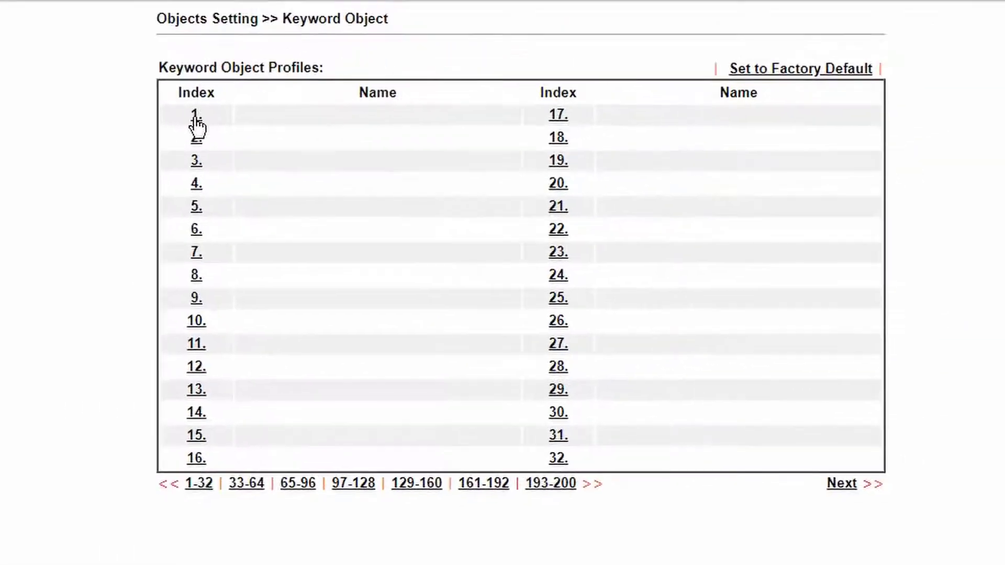
- Create keyword object 1 named 'facebook' with contents 'facebook fb' and save it
{"action": "left_click", "coordinate": [195, 118]}
{"action": "left_click", "coordinate": [370, 94]}
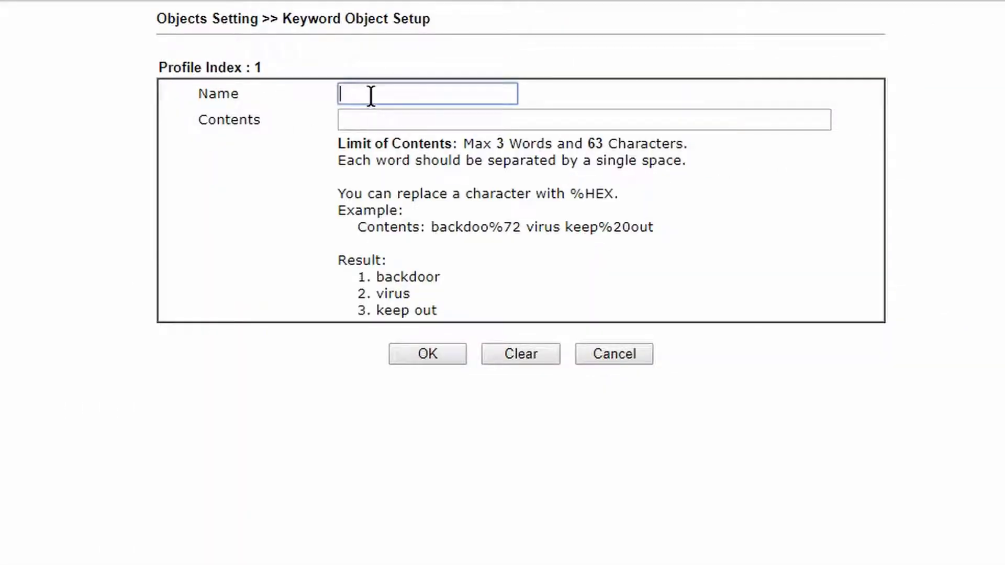
{"action": "type", "text": "face"}
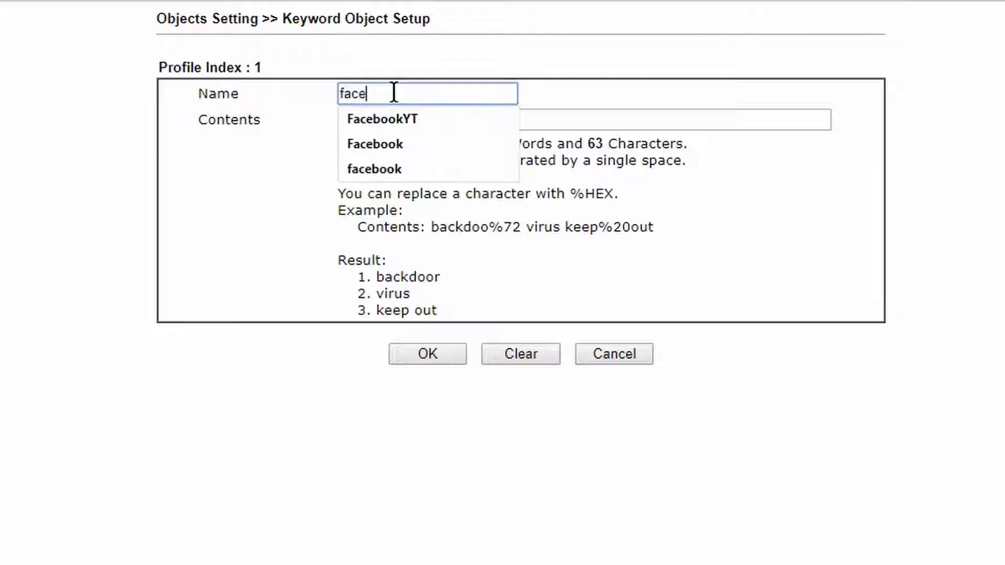
{"action": "type", "text": "book"}
{"action": "left_click", "coordinate": [569, 123]}
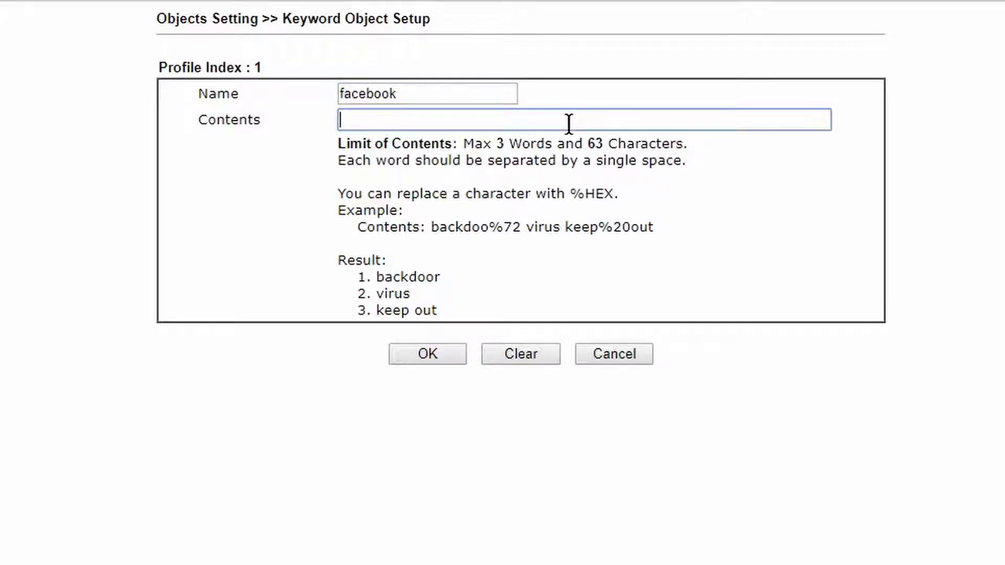
{"action": "type", "text": "facebook f"}
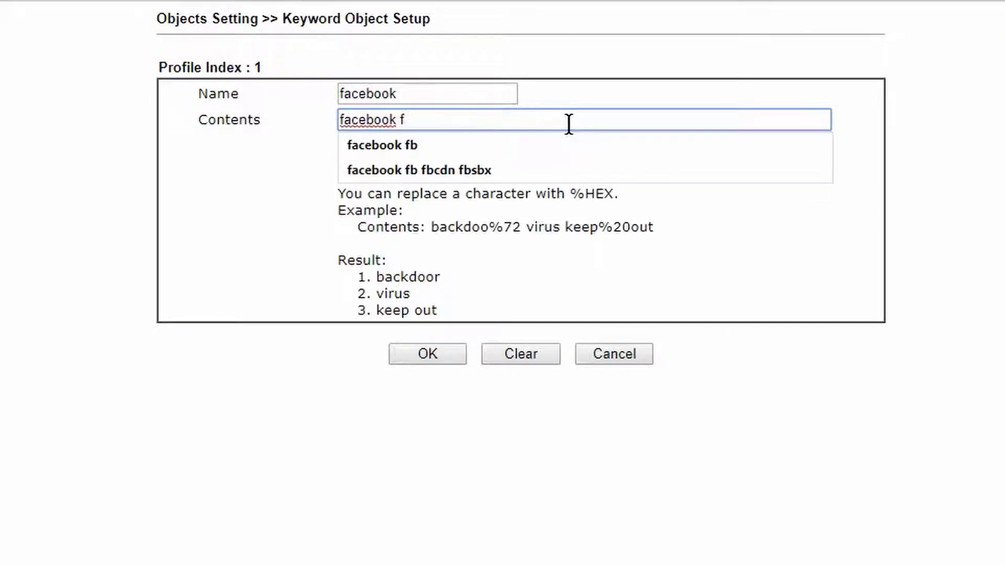
{"action": "type", "text": "b"}
{"action": "left_click", "coordinate": [916, 339]}
{"action": "left_click", "coordinate": [428, 355]}
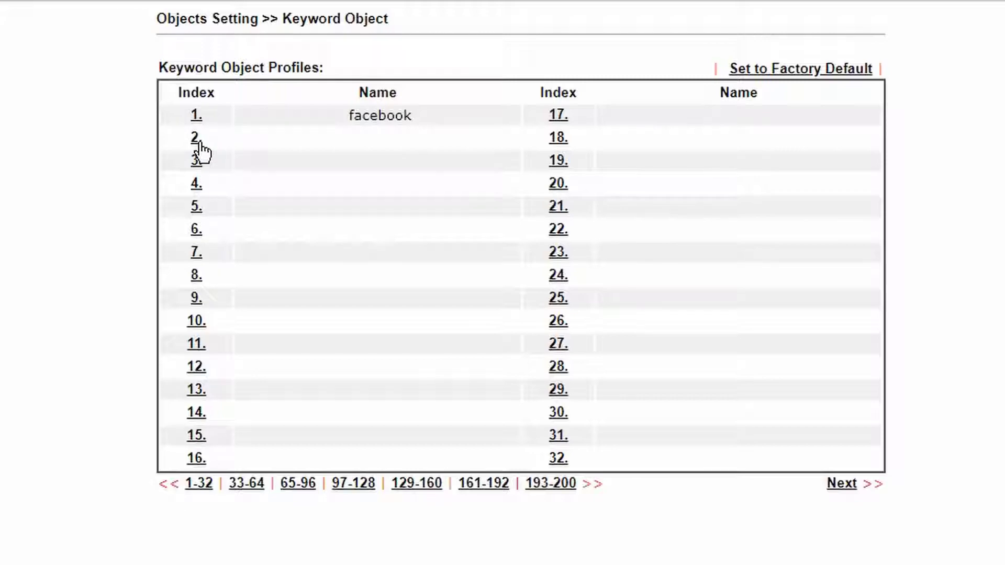
- Save keyword object 2 named 'fb_app' with contents 'fbcdn fbsbx'
{"action": "left_click", "coordinate": [199, 140]}
{"action": "left_click", "coordinate": [403, 92]}
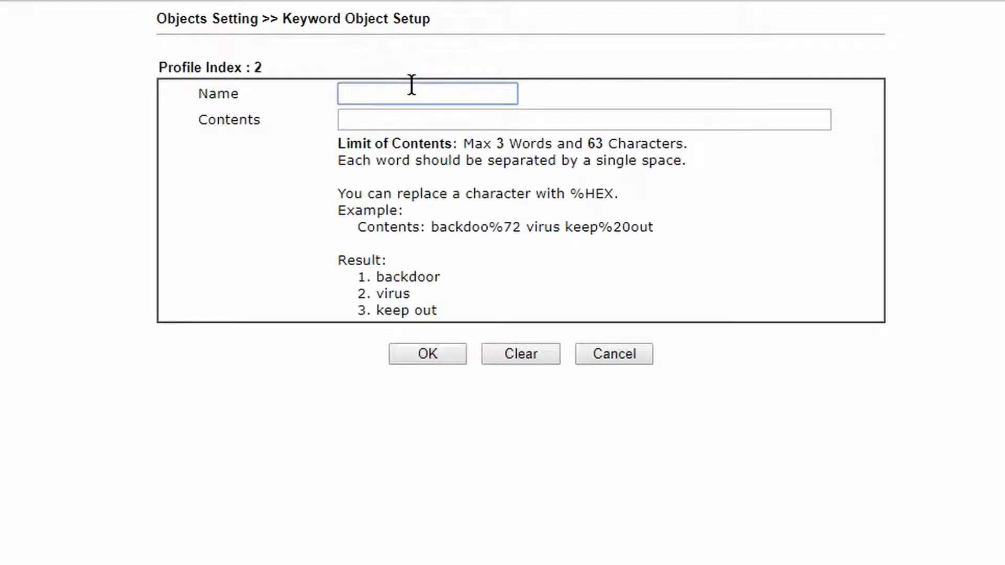
{"action": "type", "text": "fb_app"}
{"action": "key", "text": "Tab"}
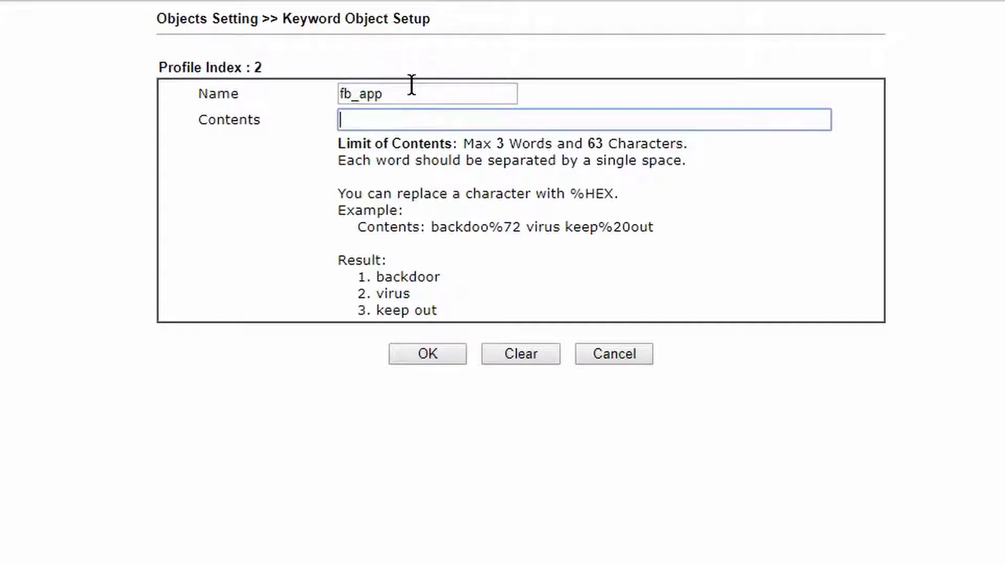
{"action": "type", "text": "fbcdn "}
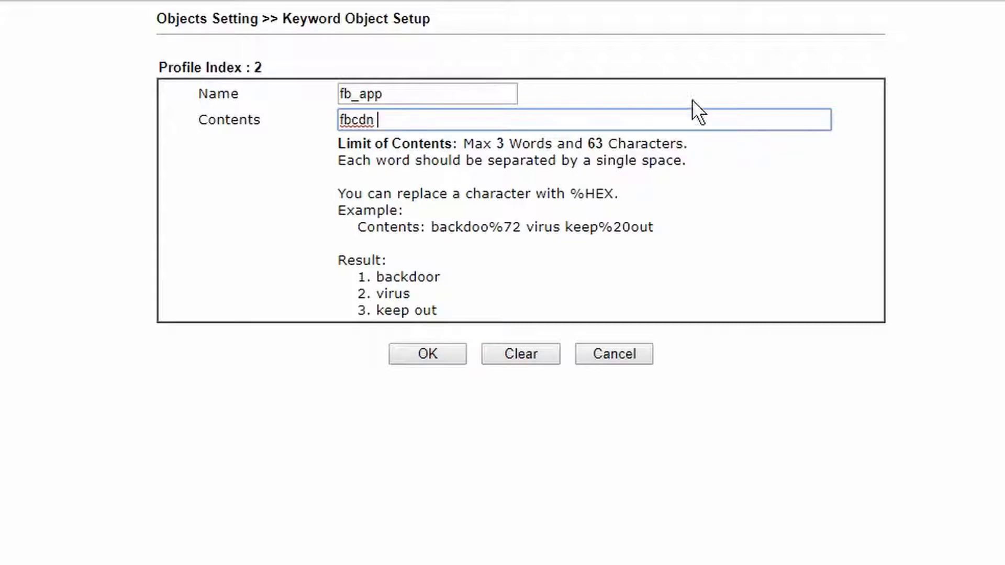
{"action": "type", "text": "fbsbx"}
{"action": "left_click", "coordinate": [426, 356]}
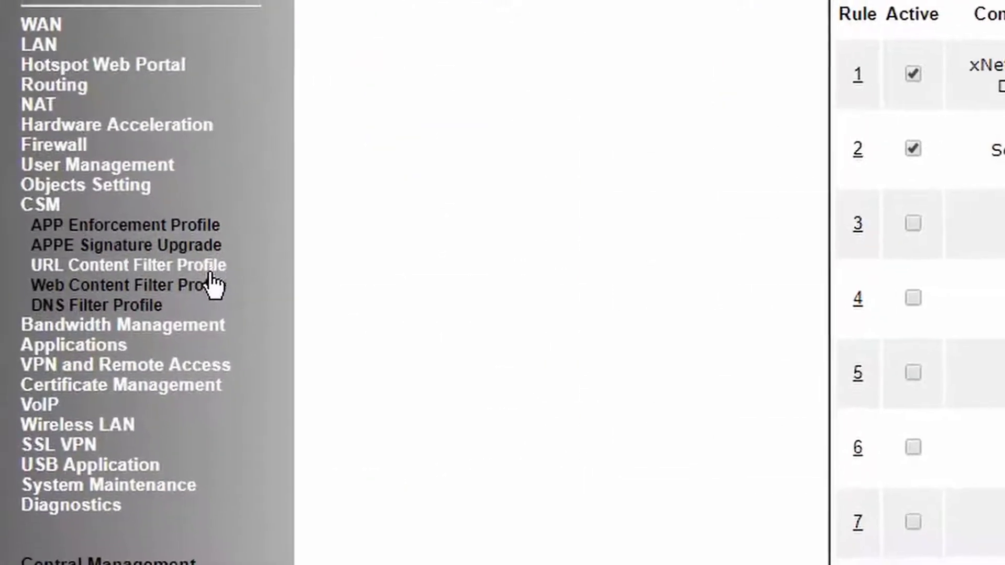
- Open URL Content Filter profile 1 and name it 'Block_facebook'
{"action": "left_click", "coordinate": [210, 265]}
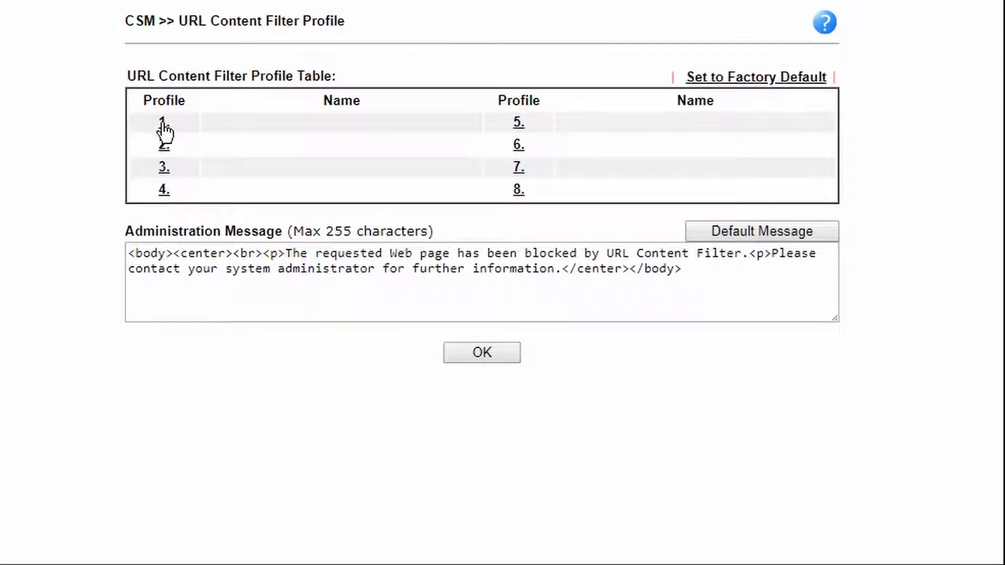
{"action": "left_click", "coordinate": [163, 121]}
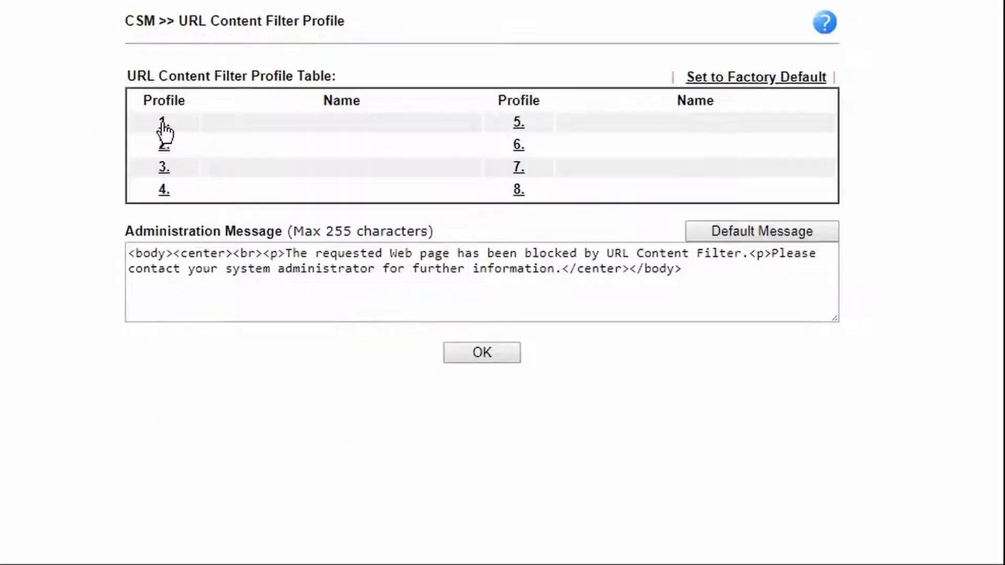
{"action": "left_click", "coordinate": [161, 123]}
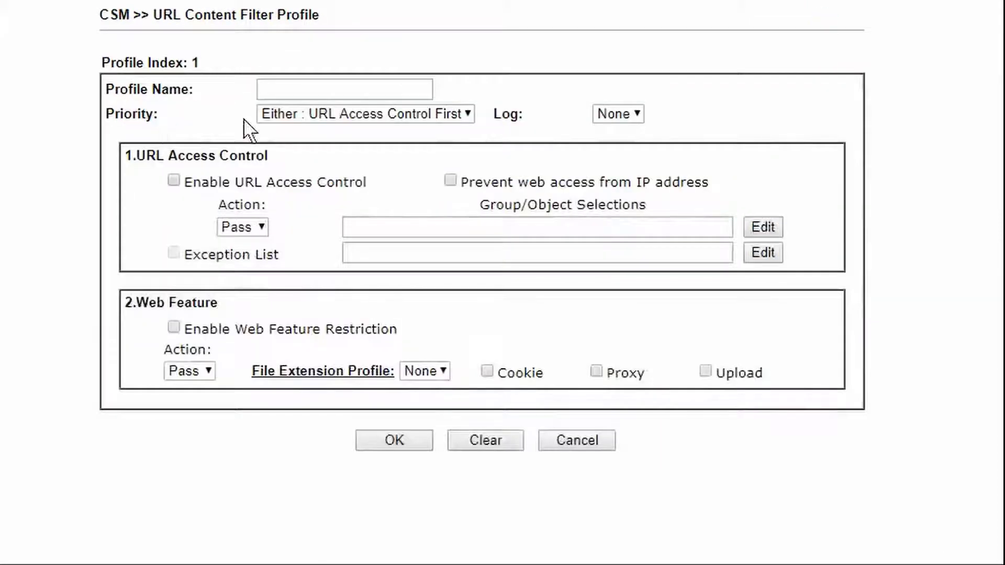
{"action": "left_click", "coordinate": [295, 91]}
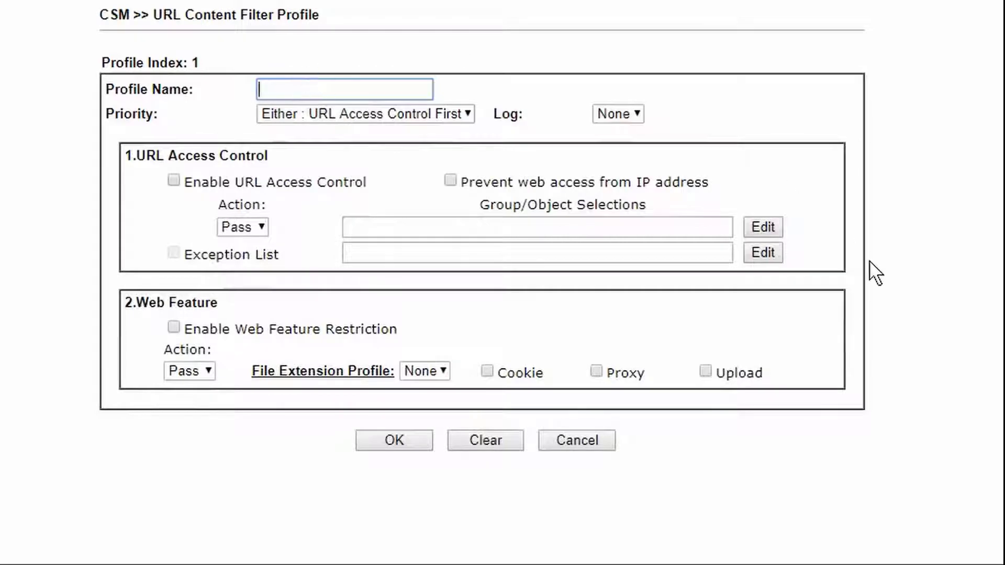
{"action": "type", "text": "Block_facebook"}
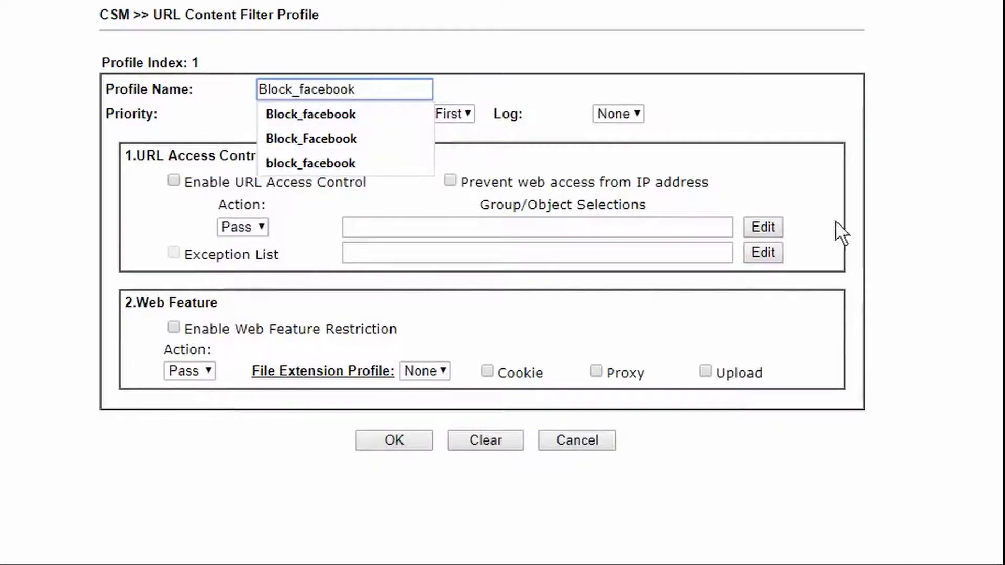
{"action": "left_click", "coordinate": [704, 177]}
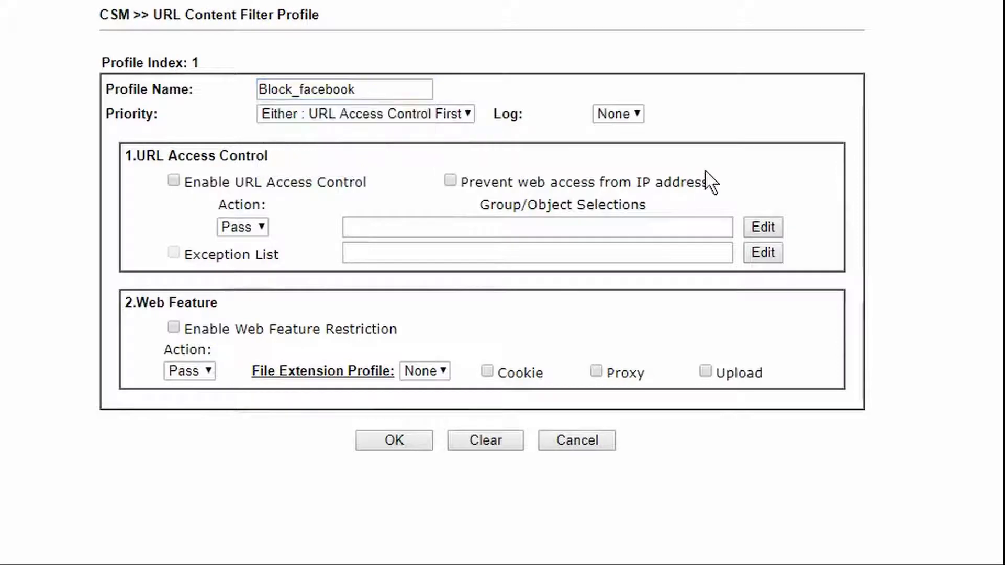
- Enable URL Access Control with the action set to Block
{"action": "left_click", "coordinate": [175, 179]}
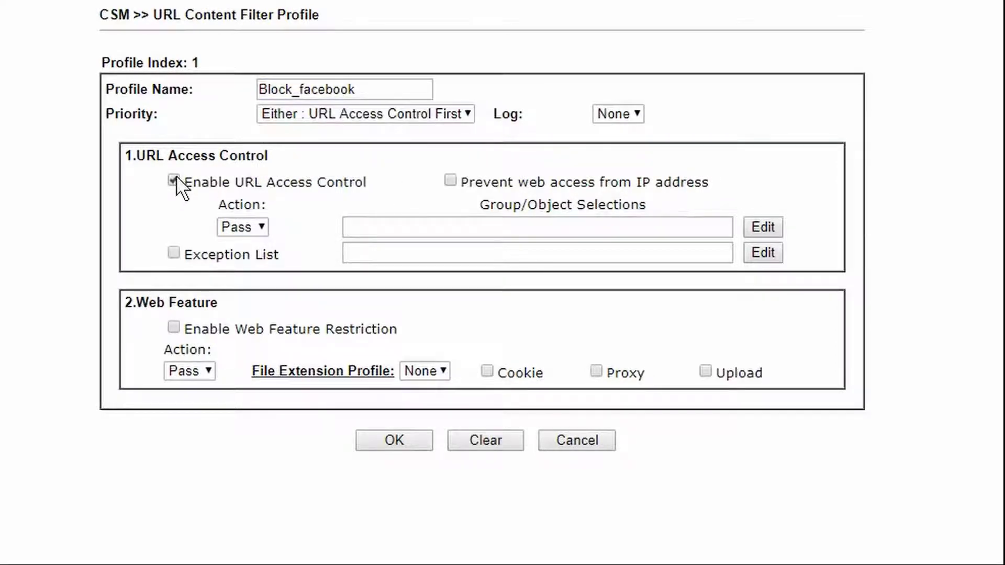
{"action": "left_click", "coordinate": [262, 227]}
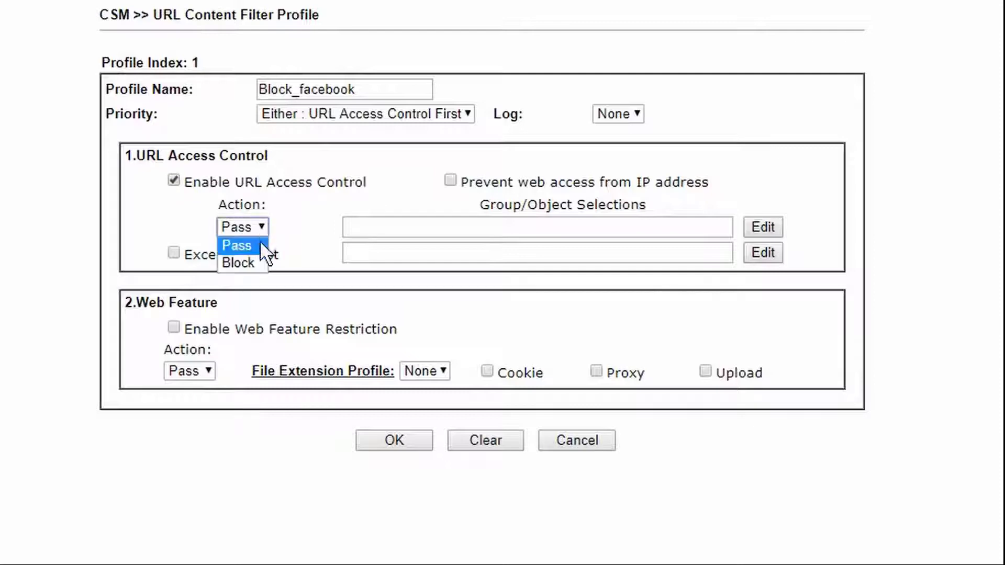
{"action": "left_click", "coordinate": [255, 262]}
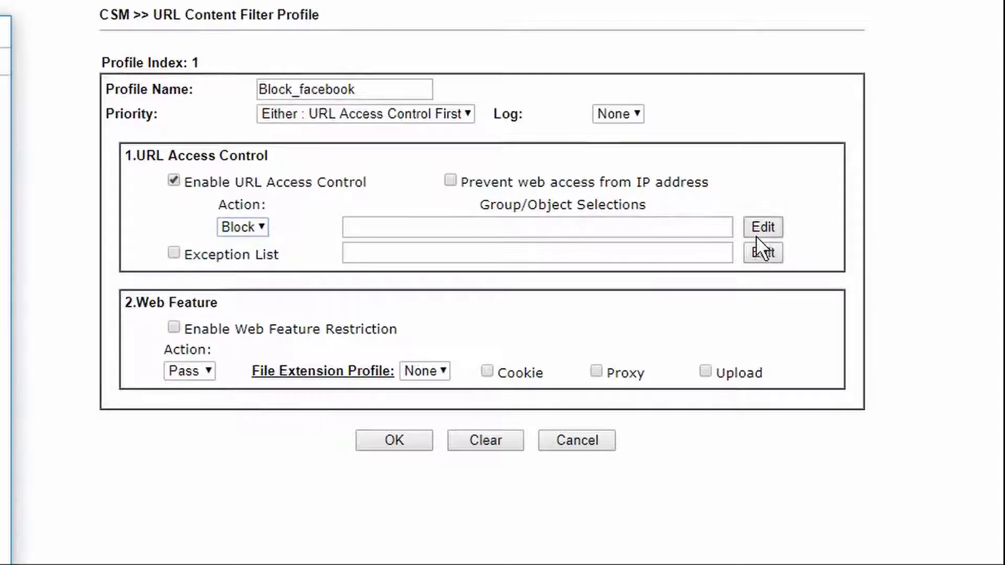
{"action": "left_click", "coordinate": [757, 234]}
- Assign keyword objects 1-facebook and 2-fb_app to Block_facebook and save profile 1
{"action": "left_click", "coordinate": [403, 133]}
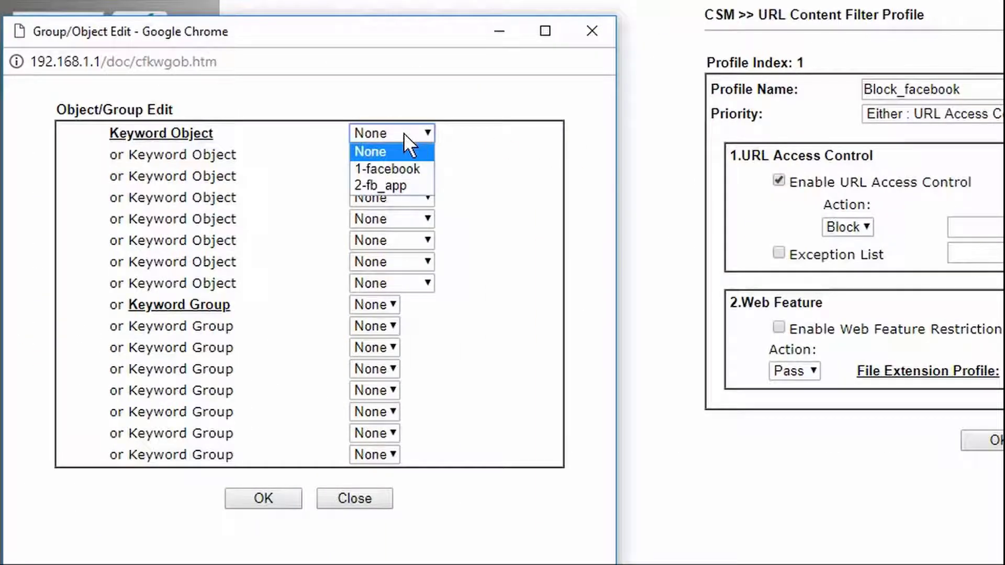
{"action": "left_click", "coordinate": [407, 165]}
{"action": "left_click", "coordinate": [409, 159]}
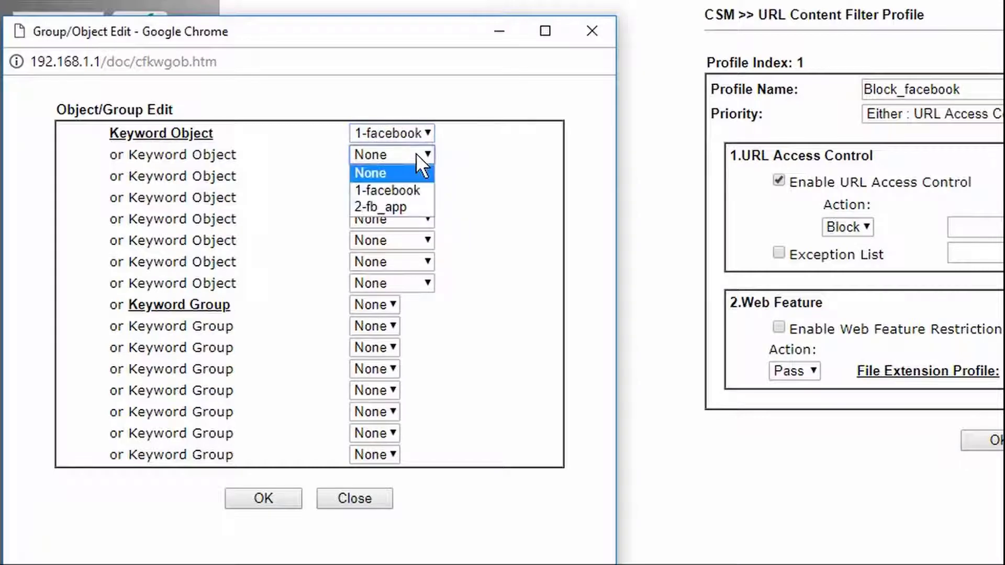
{"action": "left_click", "coordinate": [394, 206]}
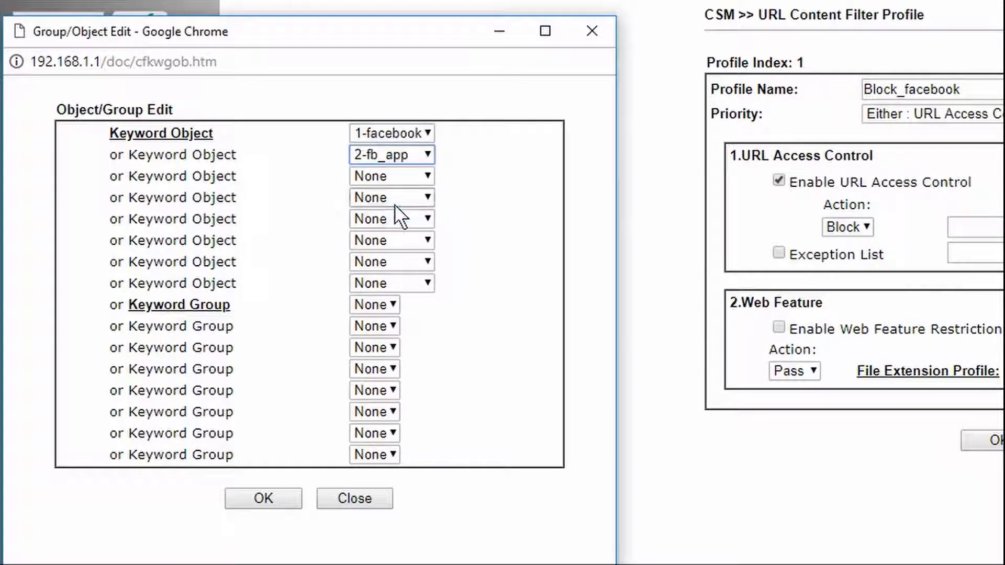
{"action": "left_click", "coordinate": [267, 500]}
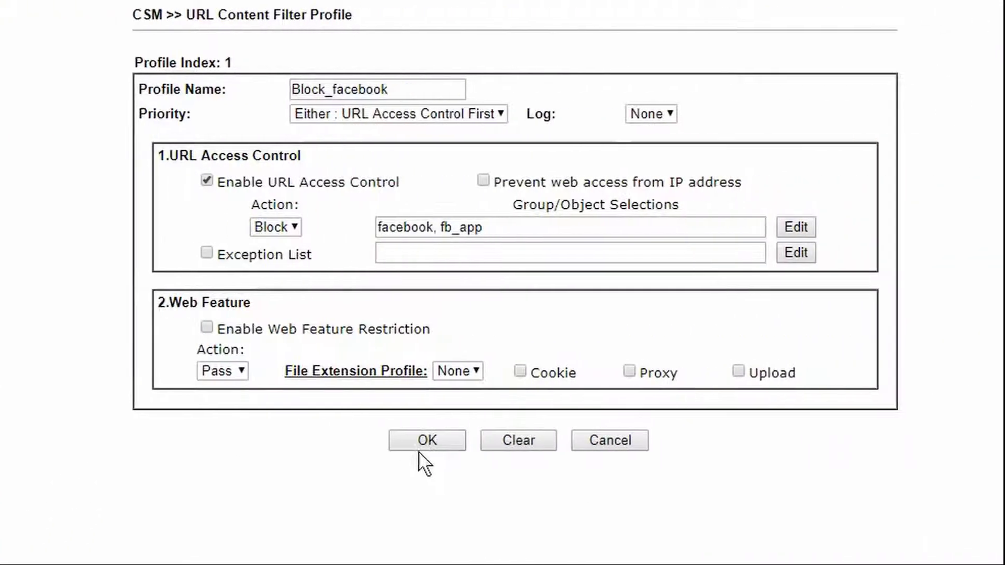
{"action": "left_click", "coordinate": [421, 442]}
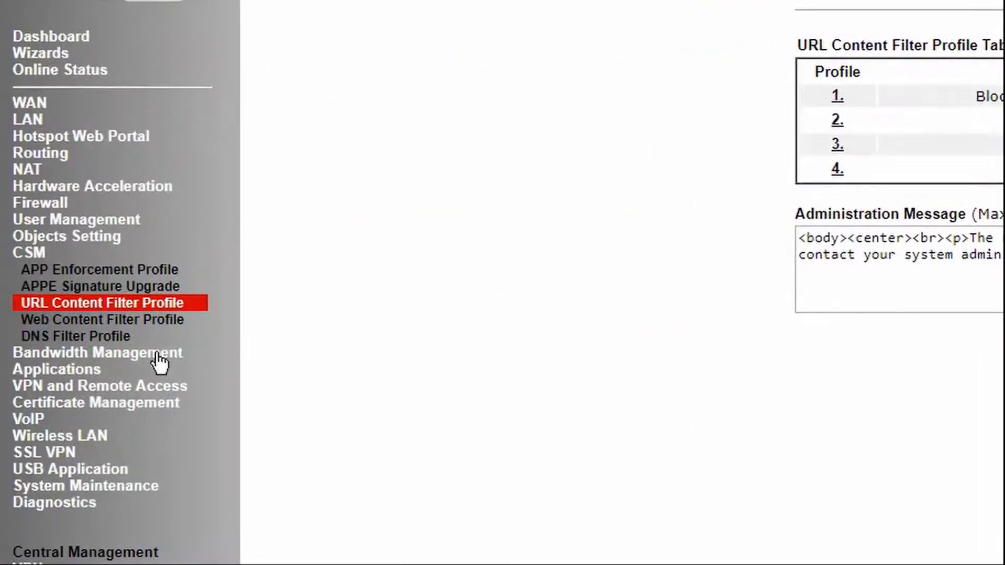
- Open DNS Filter profile 1 and name it 'facebook'
{"action": "left_click", "coordinate": [120, 337]}
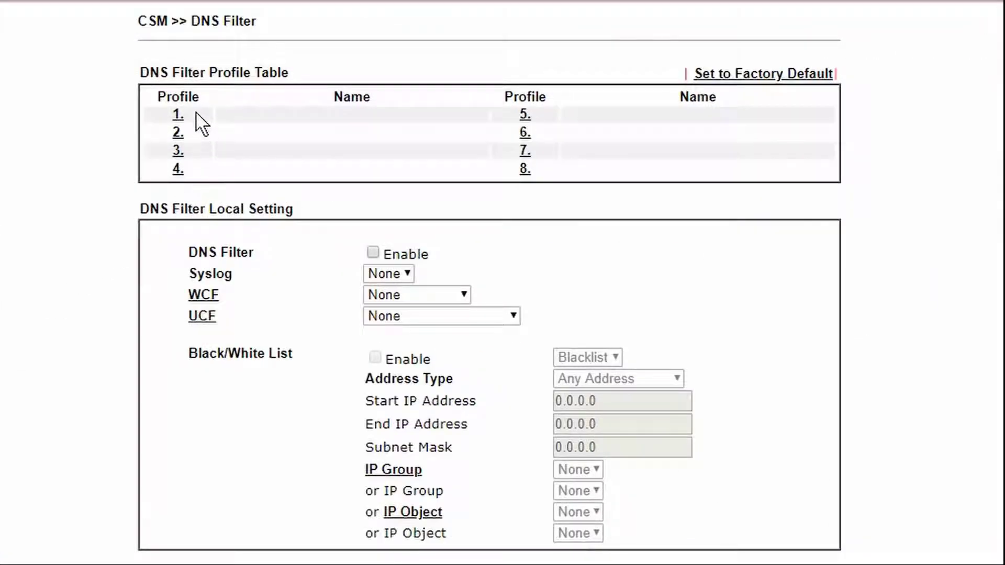
{"action": "left_click", "coordinate": [177, 113]}
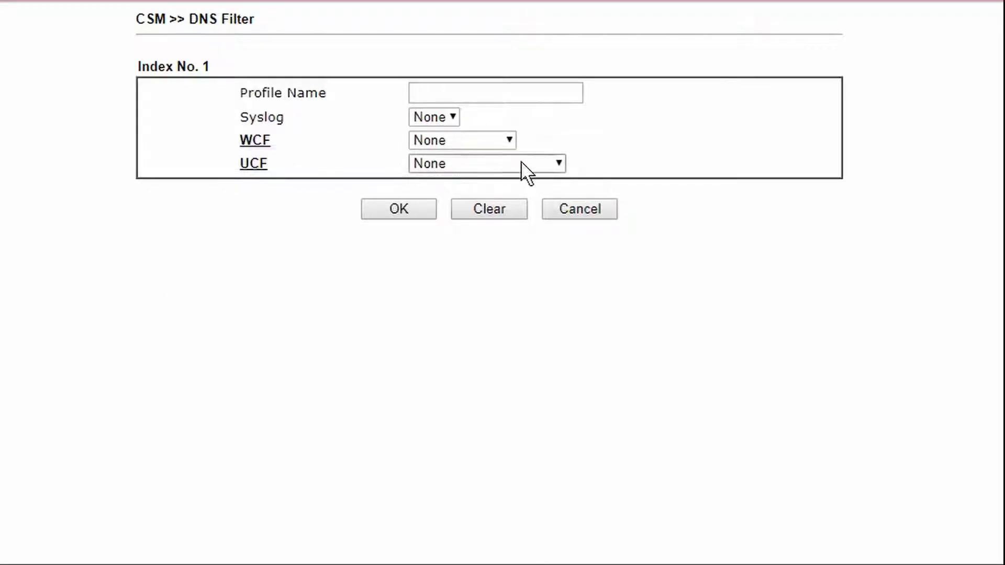
{"action": "left_click", "coordinate": [531, 94]}
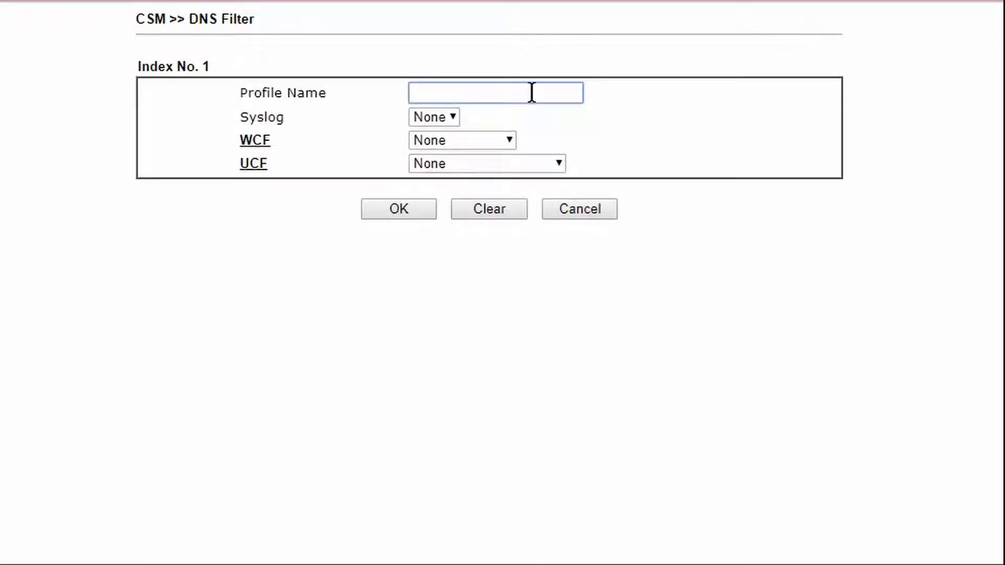
{"action": "type", "text": "facebo"}
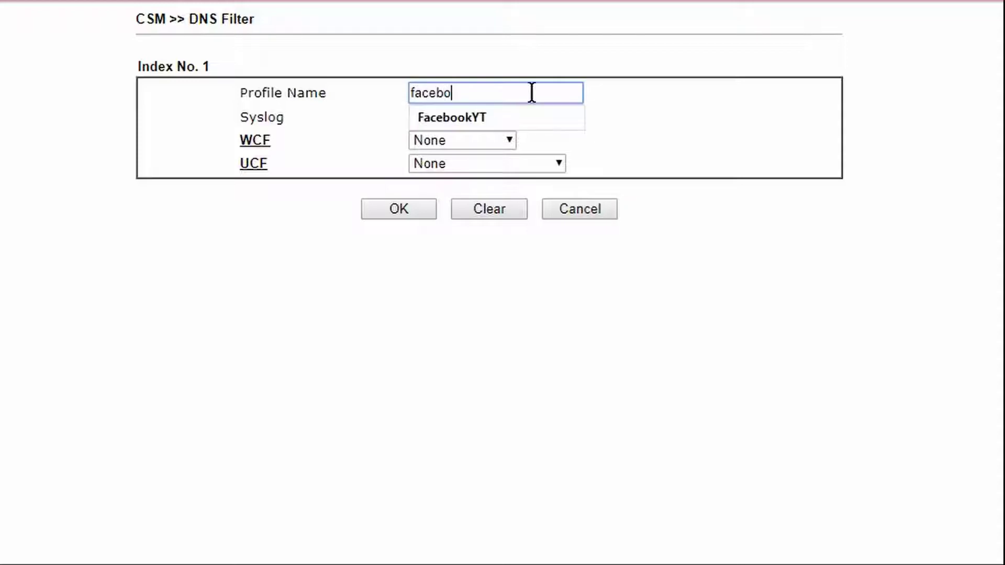
{"action": "type", "text": "ok"}
- Apply URL filter UCF-1 Block_facebook, set Syslog logging, and save the profile
{"action": "left_click", "coordinate": [613, 161]}
{"action": "left_click", "coordinate": [547, 164]}
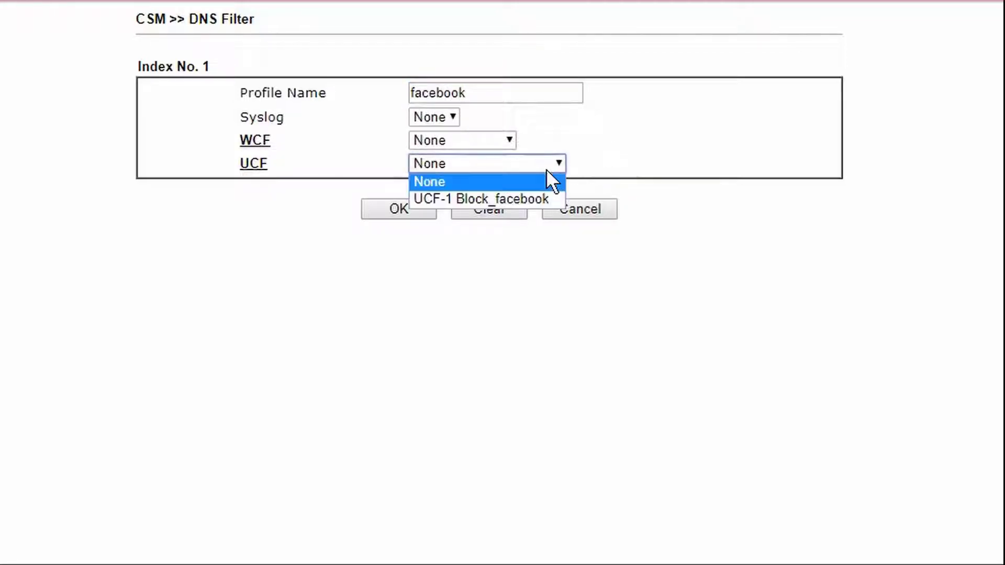
{"action": "left_click", "coordinate": [548, 198]}
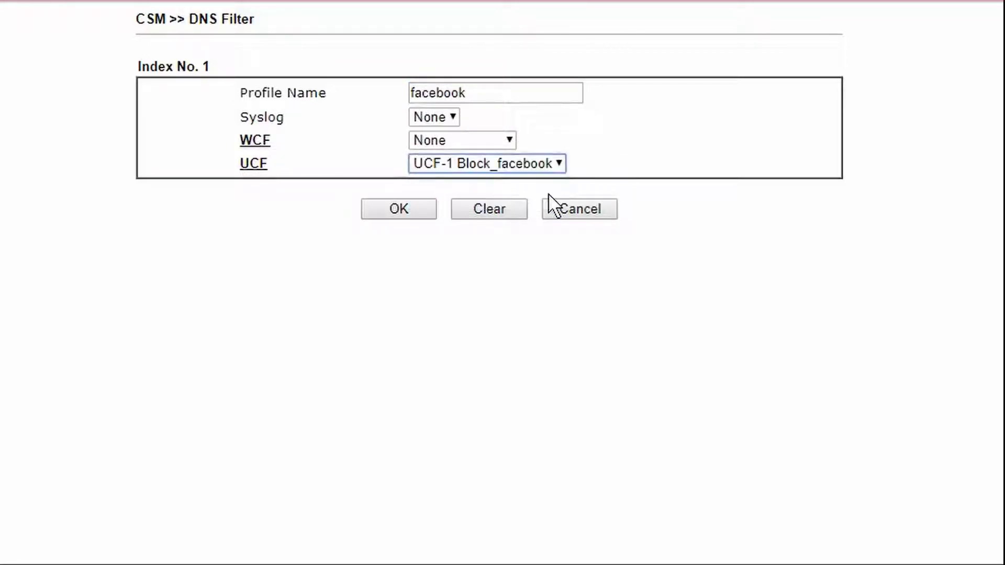
{"action": "left_click", "coordinate": [451, 117]}
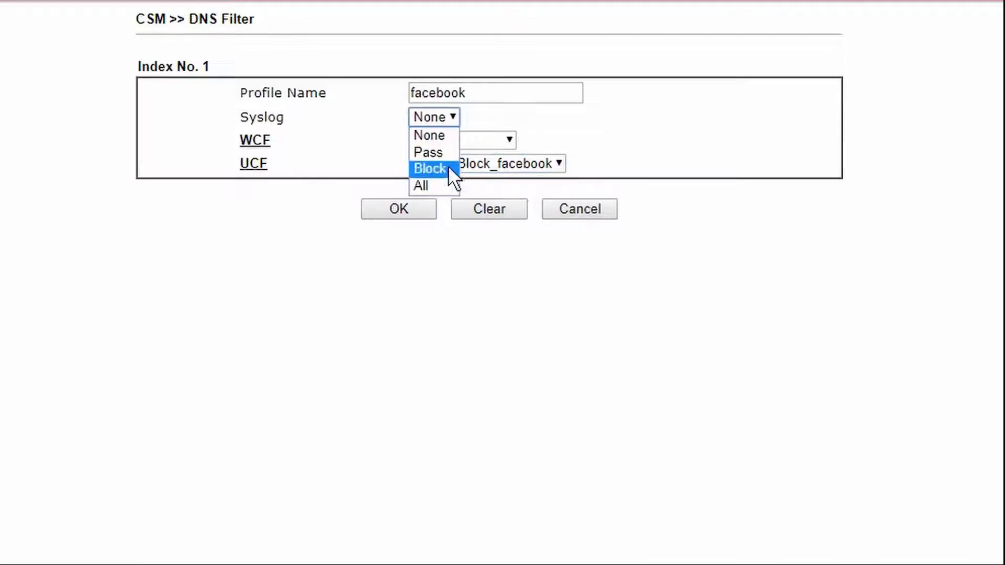
{"action": "left_click", "coordinate": [448, 183]}
{"action": "left_click", "coordinate": [413, 212]}
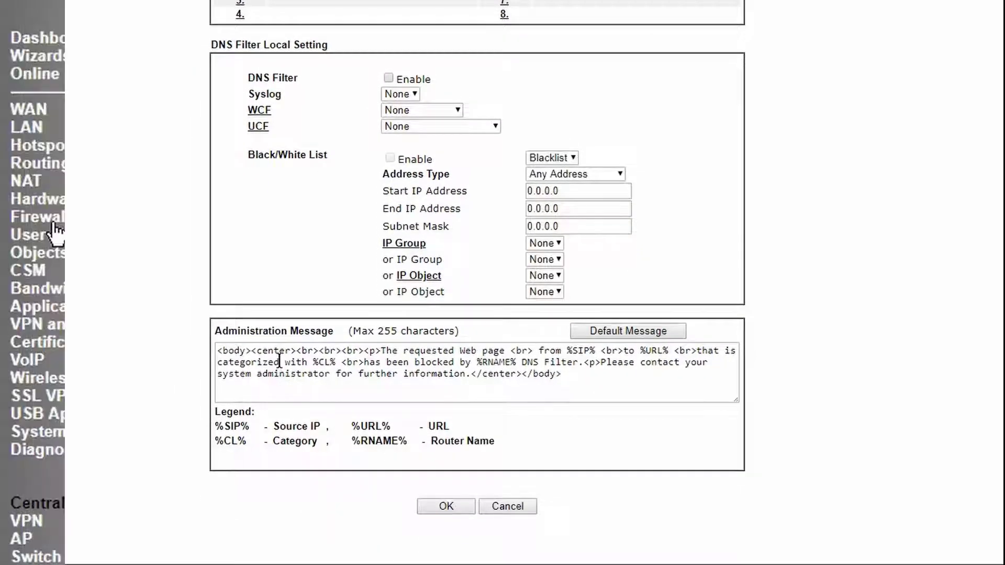
- Open Rule 2 of Filter Set 2 and give it the comment 'Server'
{"action": "left_click", "coordinate": [54, 222]}
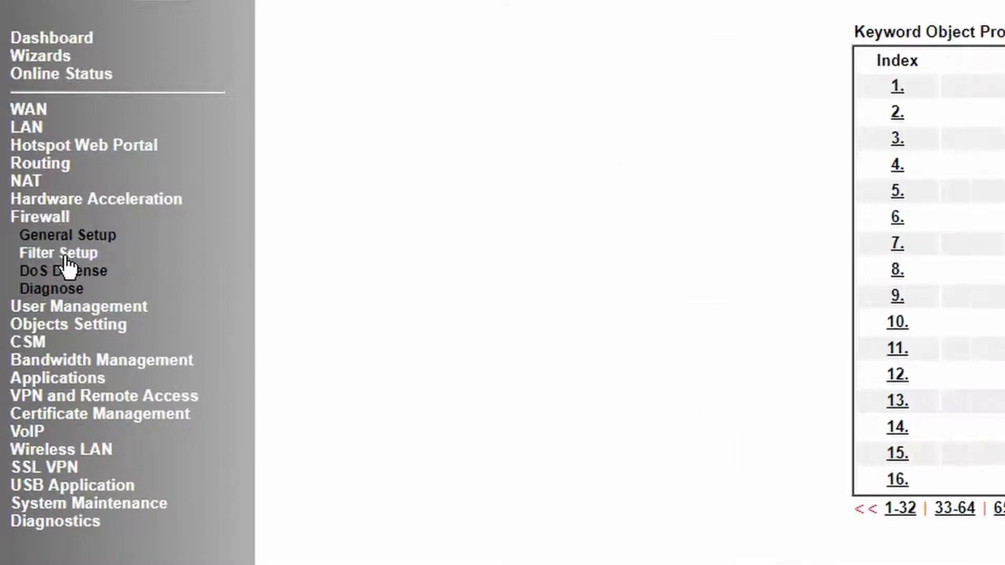
{"action": "left_click", "coordinate": [65, 255]}
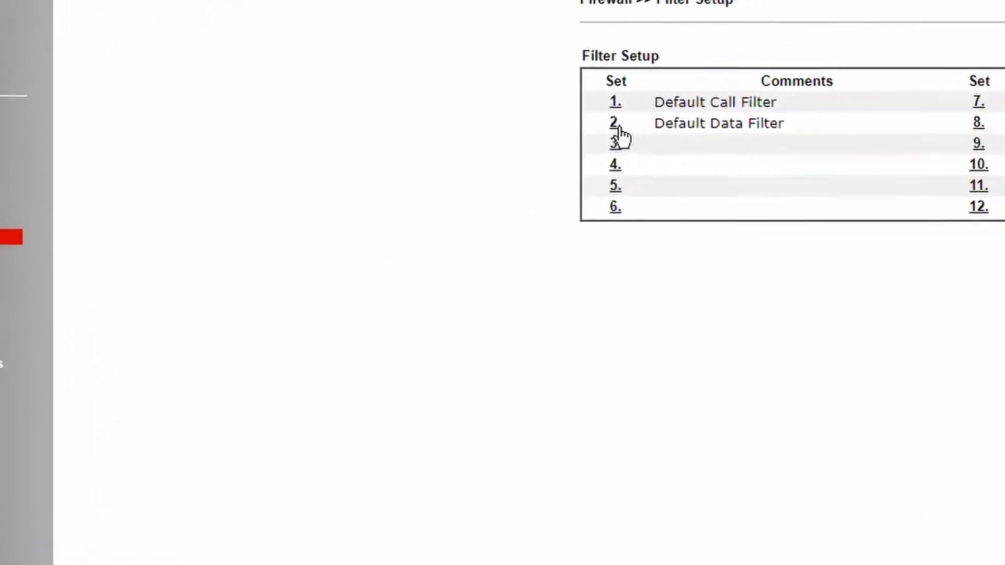
{"action": "left_click", "coordinate": [616, 125]}
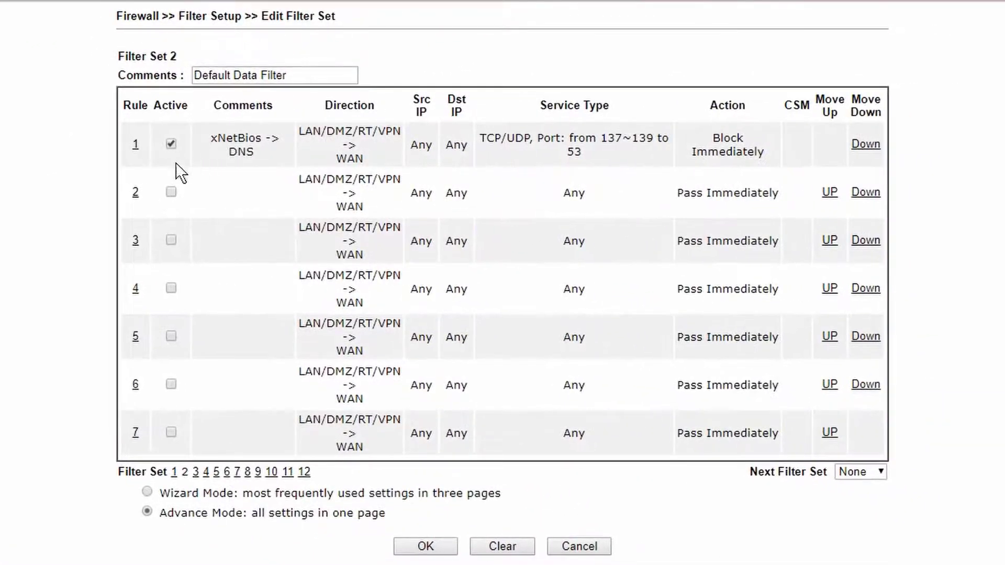
{"action": "left_click", "coordinate": [137, 194]}
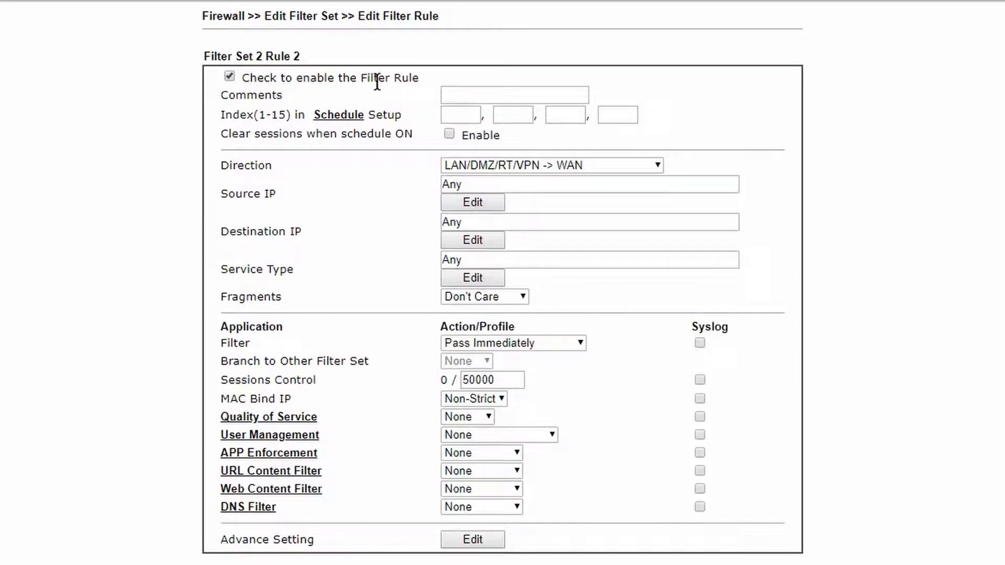
{"action": "left_click", "coordinate": [476, 99]}
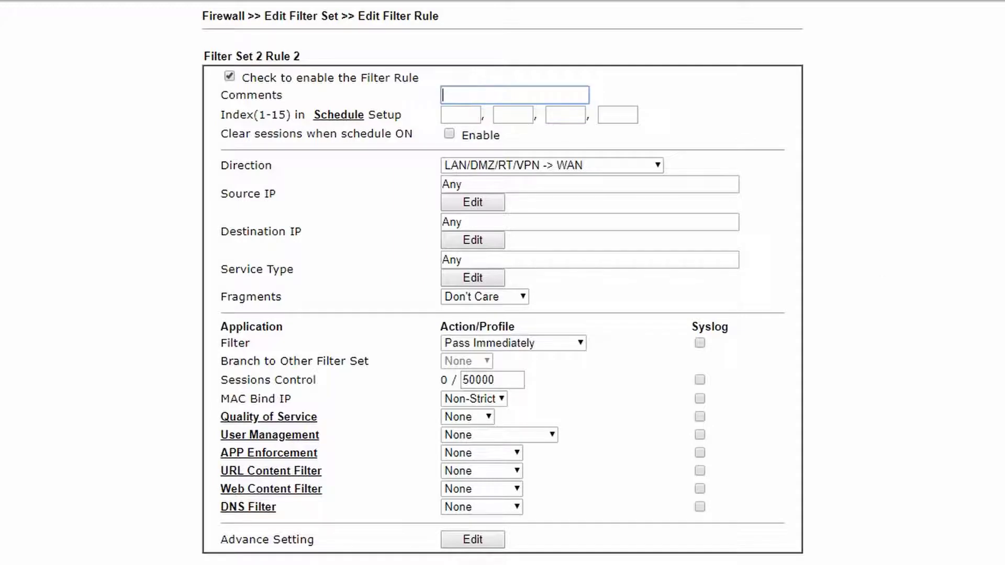
{"action": "type", "text": "Server"}
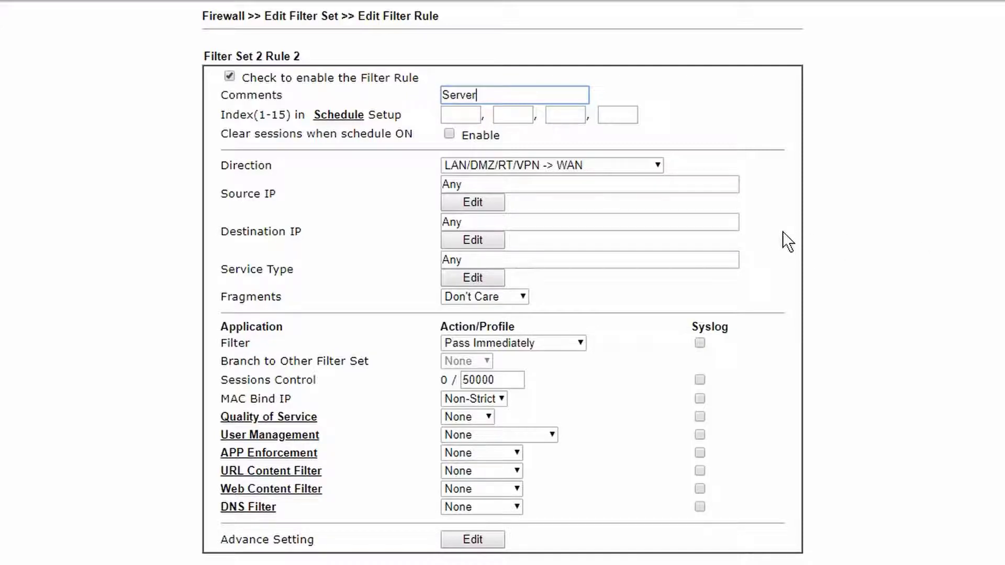
{"action": "left_click", "coordinate": [473, 202]}
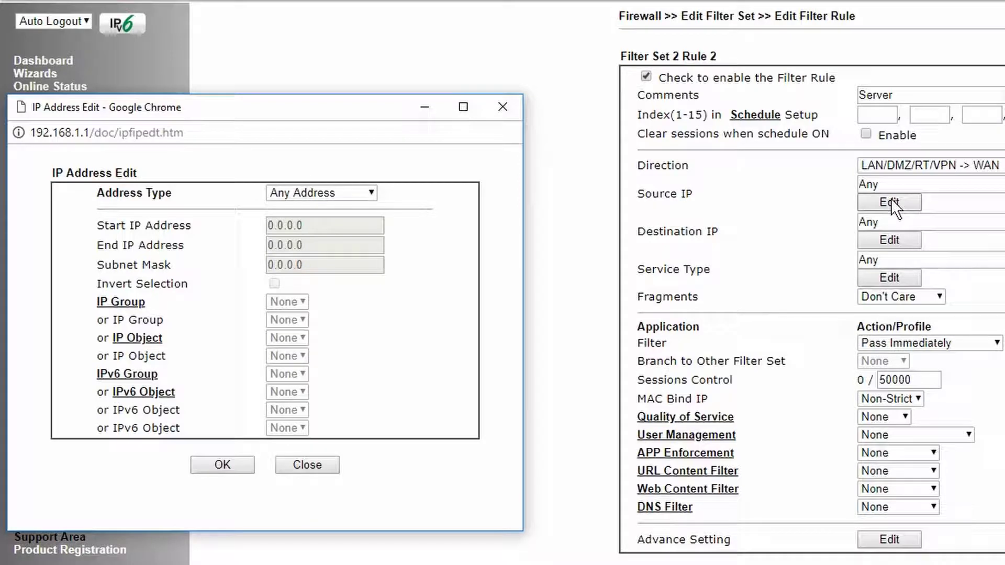
- Set the rule's source to Single Address 192.168.1.2
{"action": "left_click", "coordinate": [357, 197]}
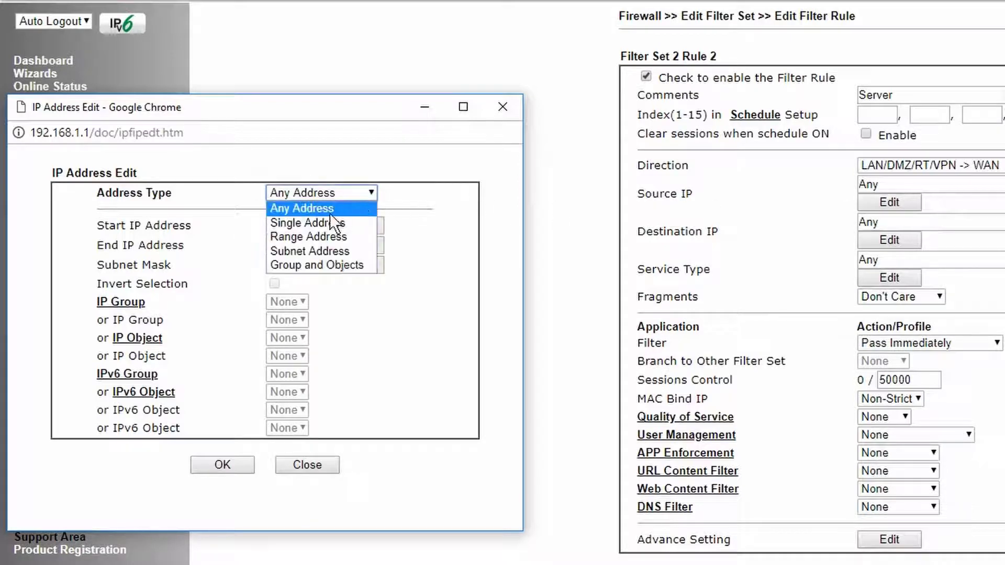
{"action": "left_click", "coordinate": [325, 223]}
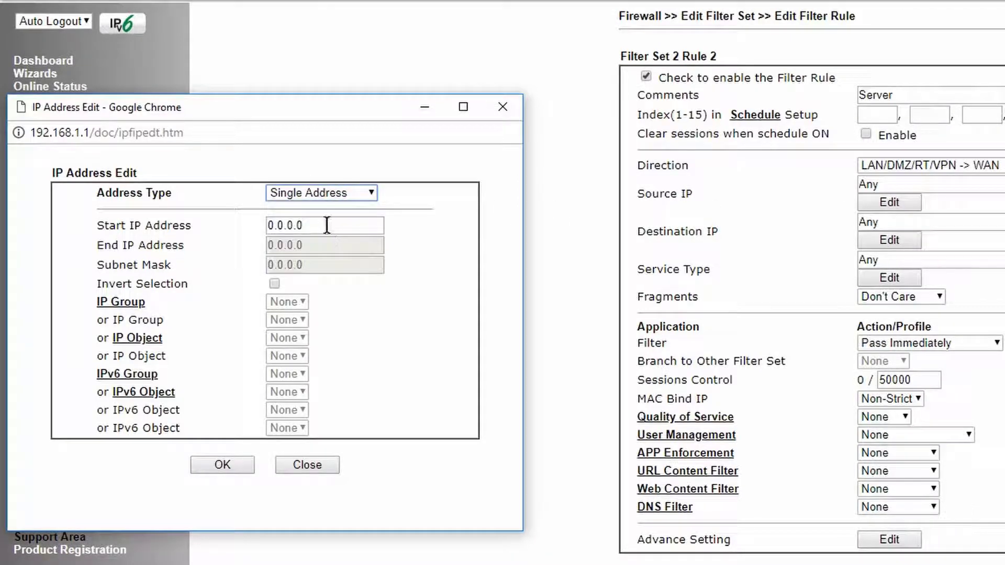
{"action": "left_click_drag", "start_coordinate": [325, 225], "coordinate": [152, 229]}
{"action": "key", "text": "BackSpace"}
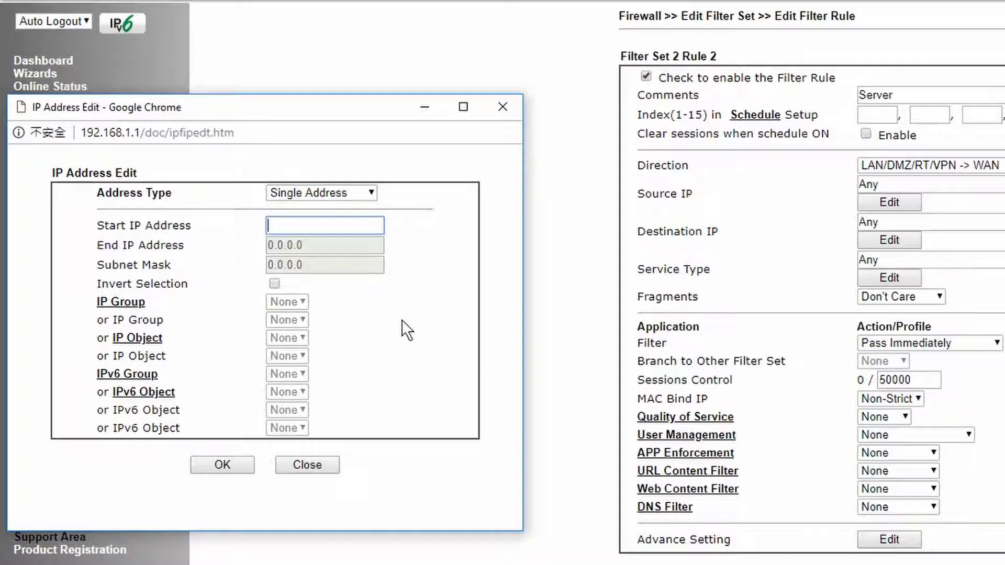
{"action": "type", "text": "192.168.1"}
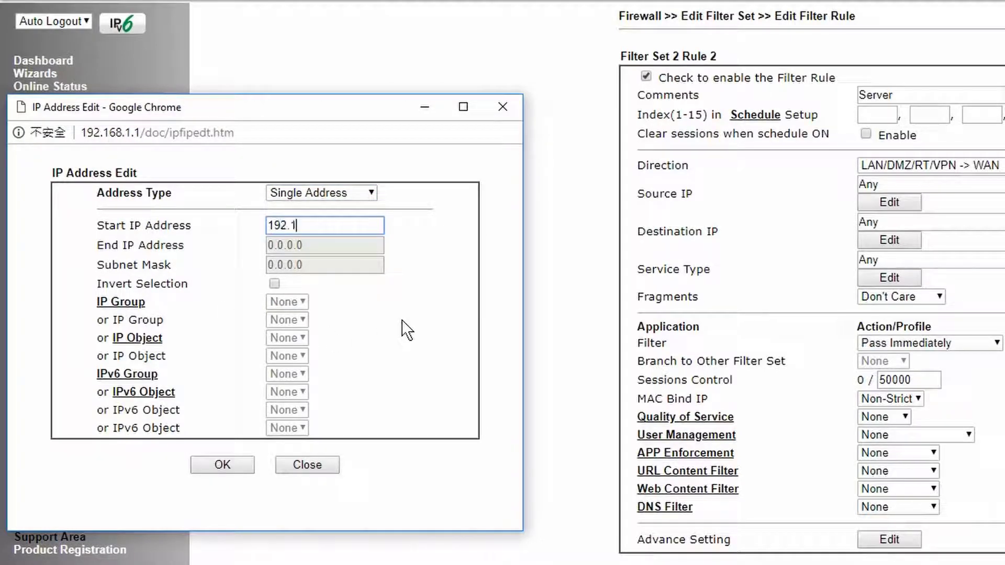
{"action": "type", "text": ".2"}
{"action": "left_click", "coordinate": [223, 464]}
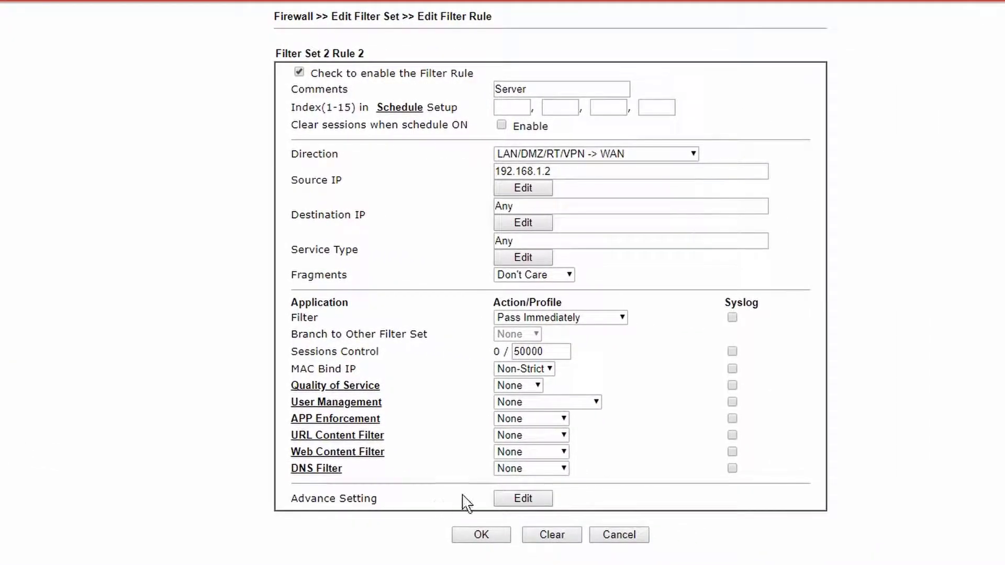
- Keep the filter action Pass Immediately, enable its Syslog, and save Rule 2
{"action": "left_click", "coordinate": [593, 319]}
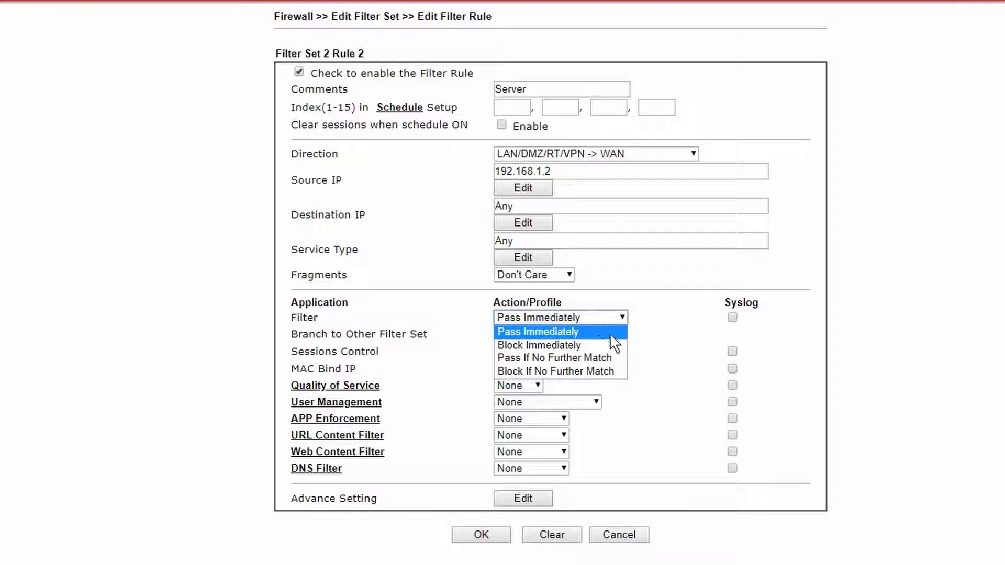
{"action": "left_click", "coordinate": [610, 336]}
{"action": "left_click", "coordinate": [732, 318]}
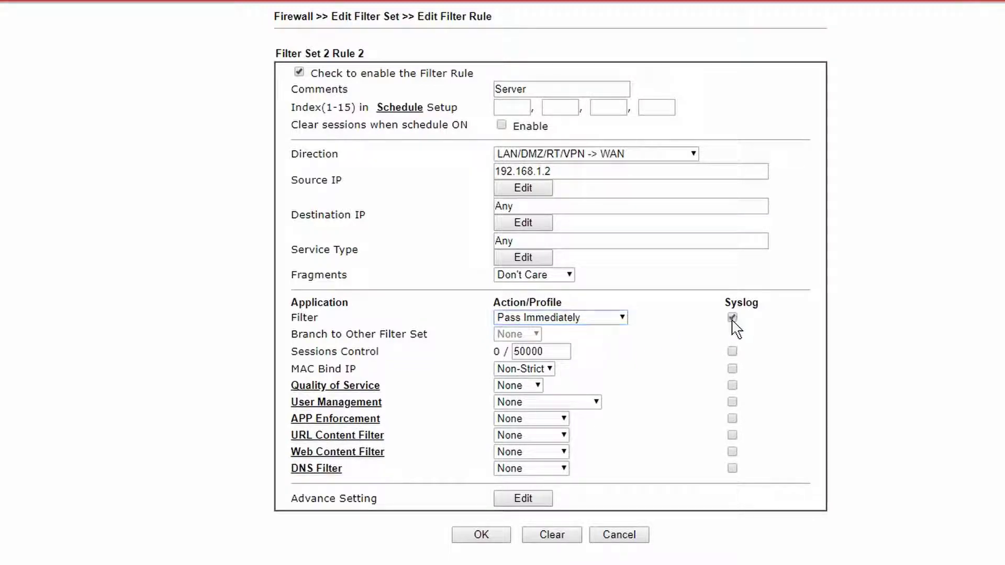
{"action": "left_click", "coordinate": [482, 534]}
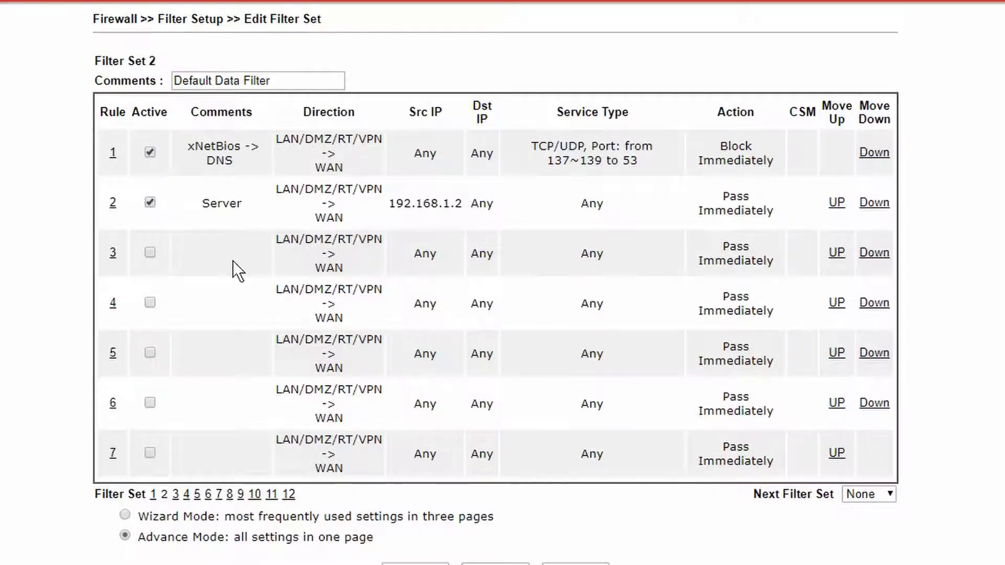
- Open Rule 3 and give it the comment 'Employee_block'
{"action": "left_click", "coordinate": [113, 253]}
{"action": "left_click", "coordinate": [507, 99]}
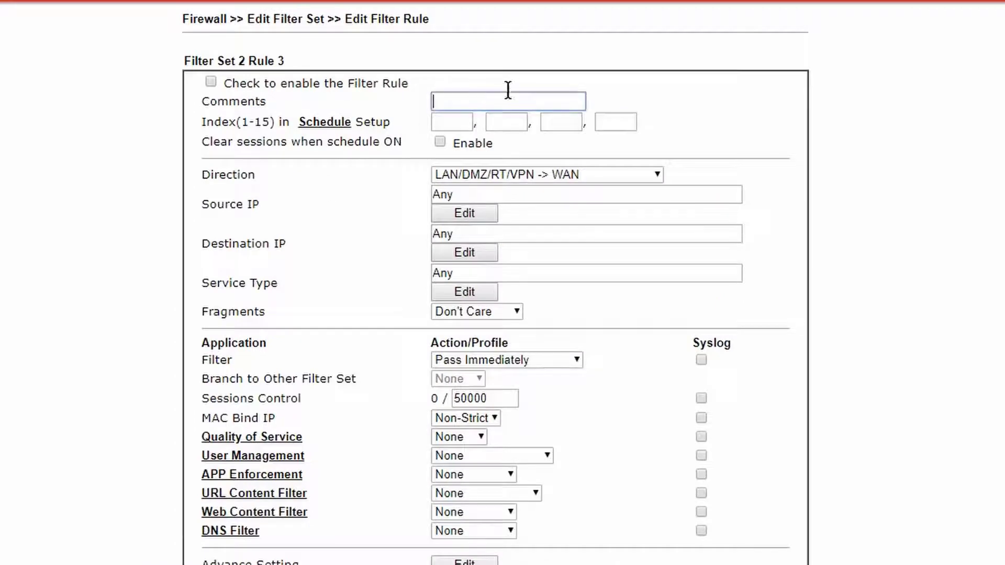
{"action": "type", "text": "Employee_block"}
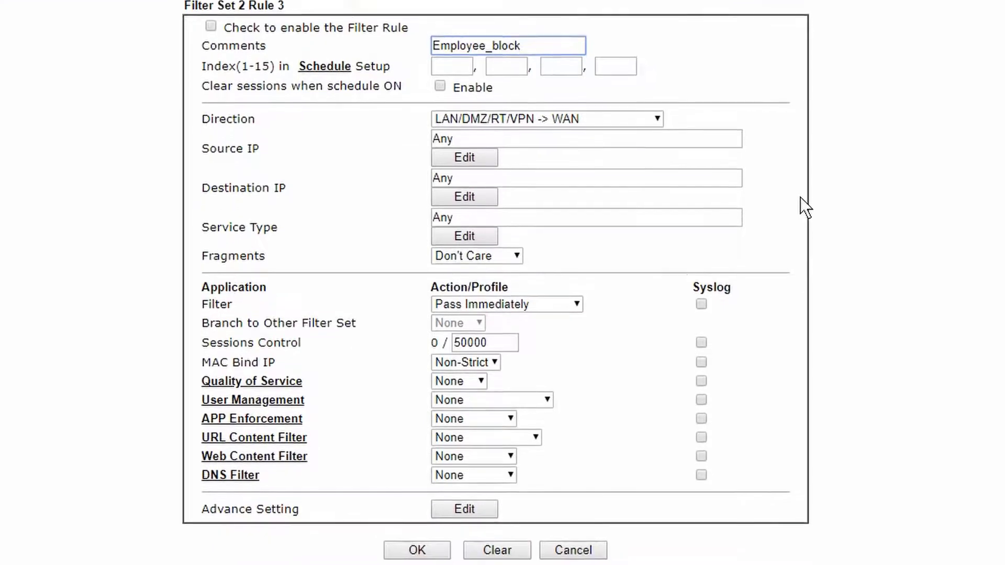
- Apply URL filter 1-Block_facebook and DNS filter 1-facebook, then save Rule 3
{"action": "left_click", "coordinate": [516, 419]}
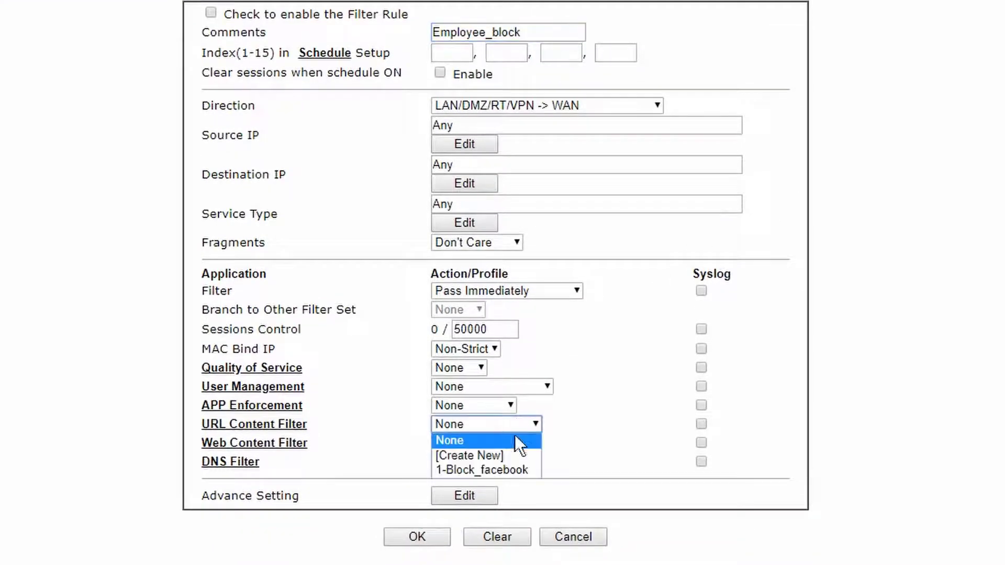
{"action": "left_click", "coordinate": [511, 471]}
{"action": "left_click", "coordinate": [487, 463]}
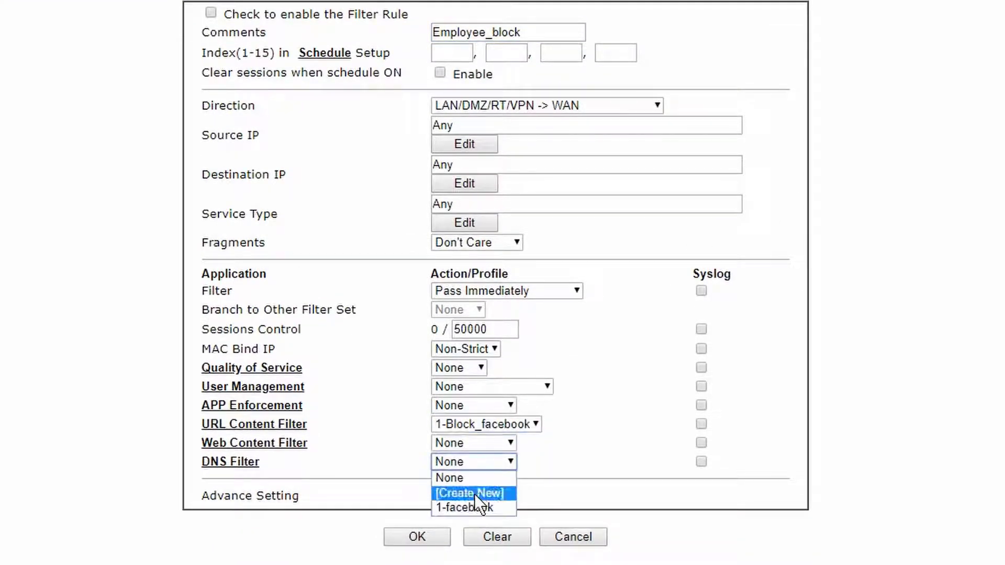
{"action": "left_click", "coordinate": [473, 505]}
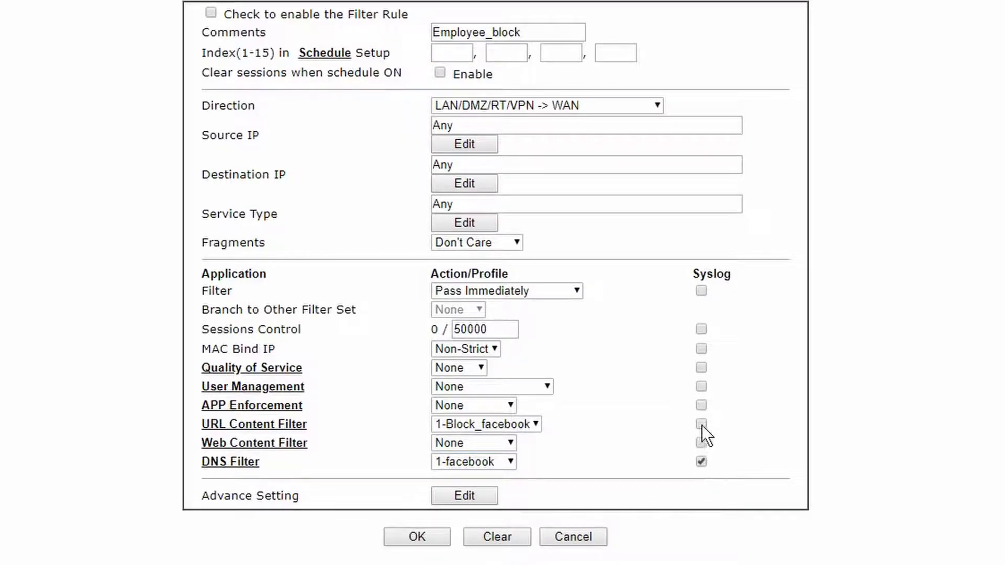
{"action": "left_click", "coordinate": [448, 536]}
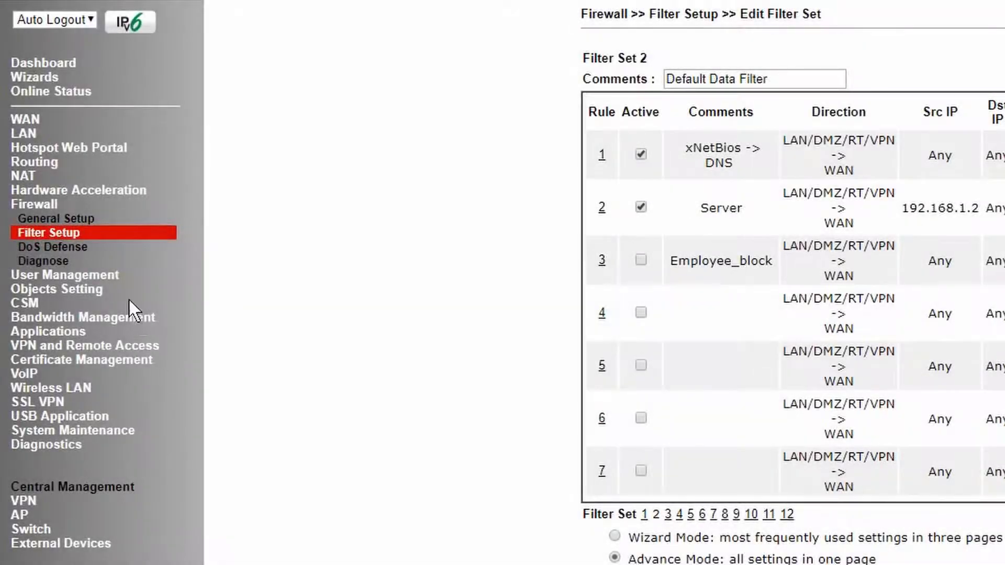
- Set User Management General Setup to User-Based mode and save
{"action": "left_click", "coordinate": [103, 275]}
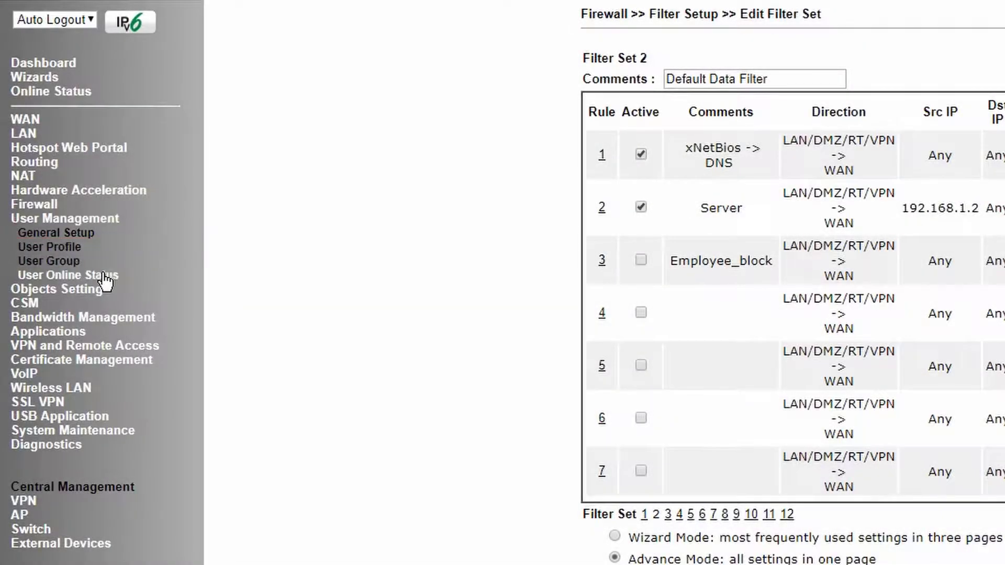
{"action": "left_click", "coordinate": [84, 234]}
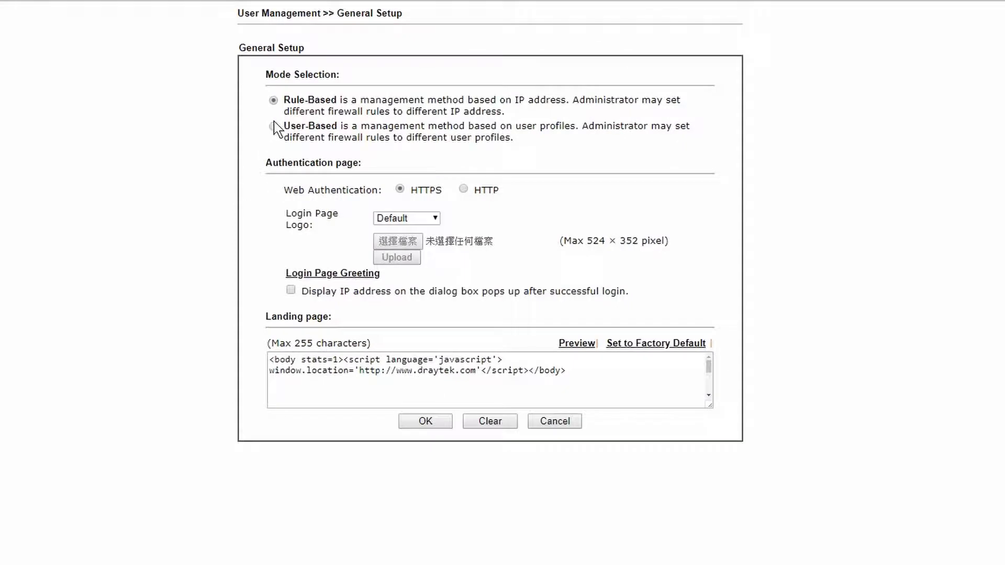
{"action": "left_click", "coordinate": [273, 126]}
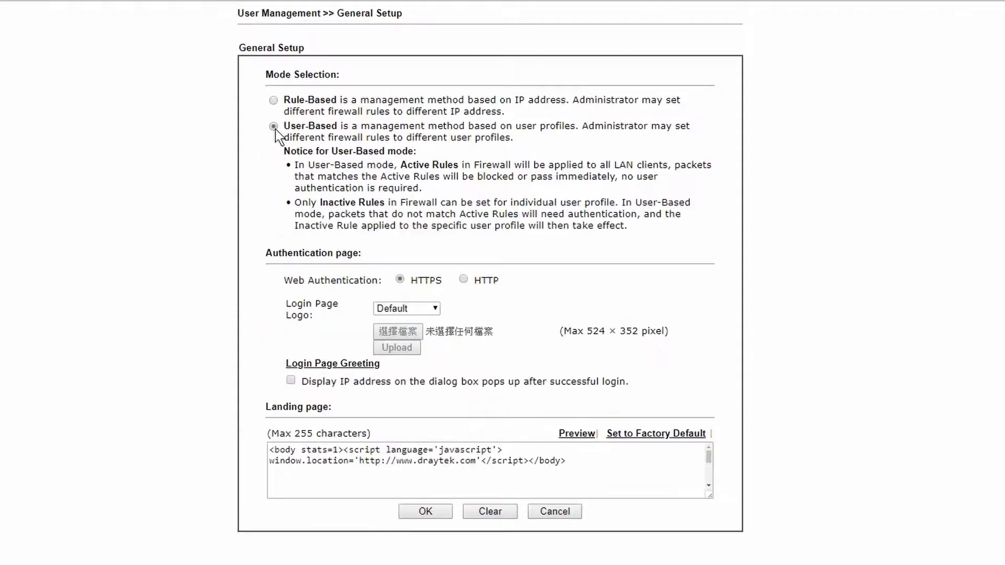
{"action": "left_click", "coordinate": [411, 514]}
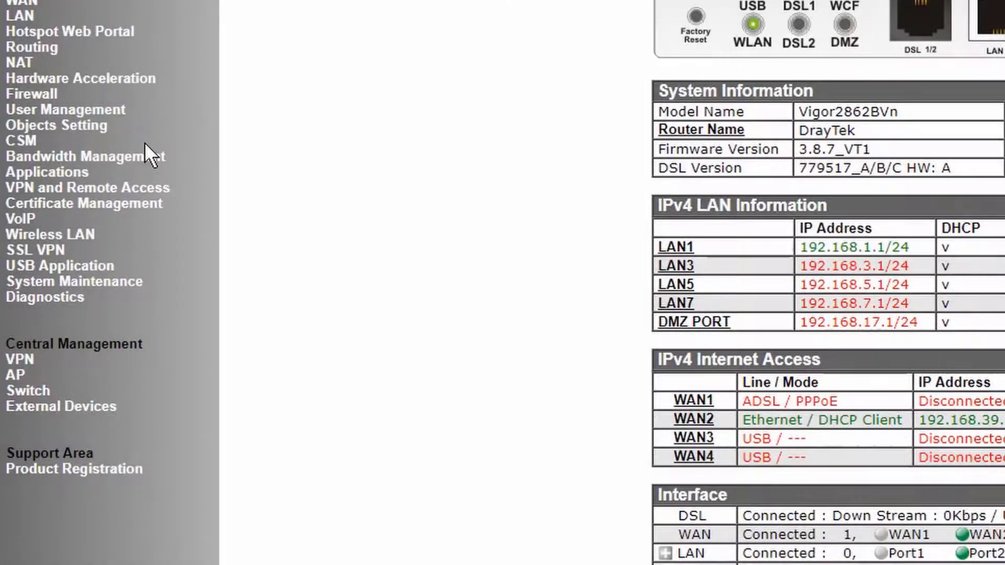
- Open user profile 3 under User Management and enable the account
{"action": "left_click", "coordinate": [105, 111]}
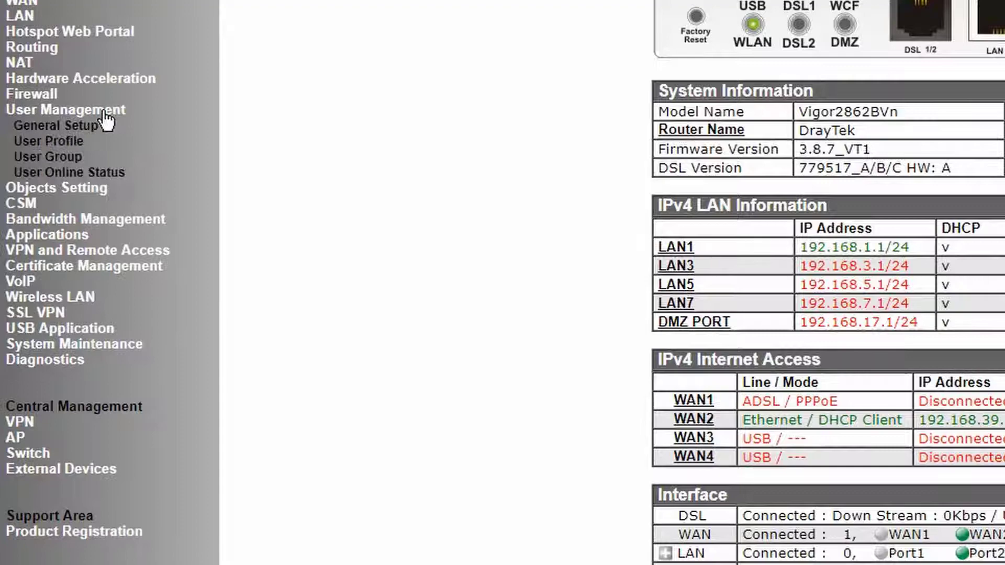
{"action": "left_click", "coordinate": [79, 142]}
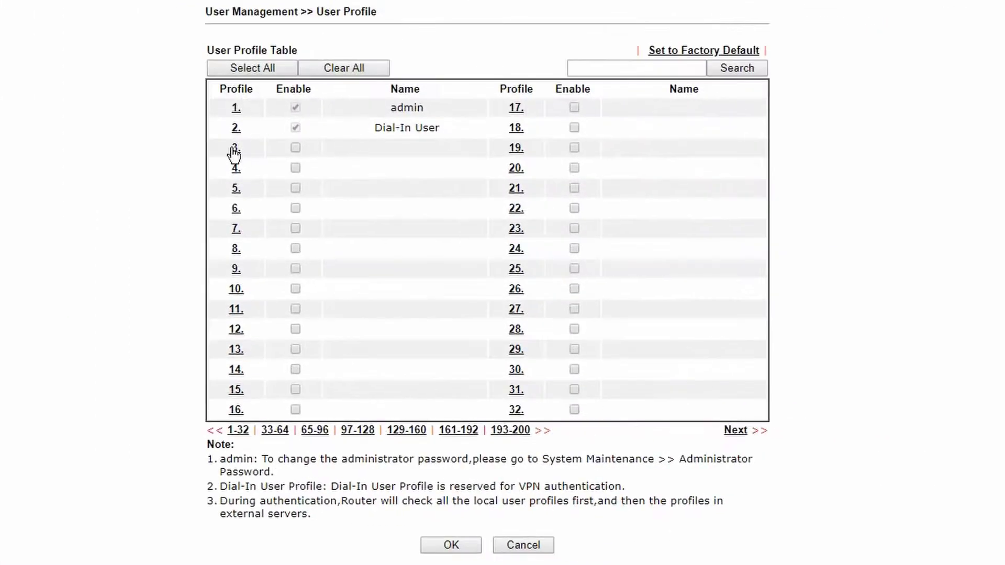
{"action": "left_click", "coordinate": [234, 150]}
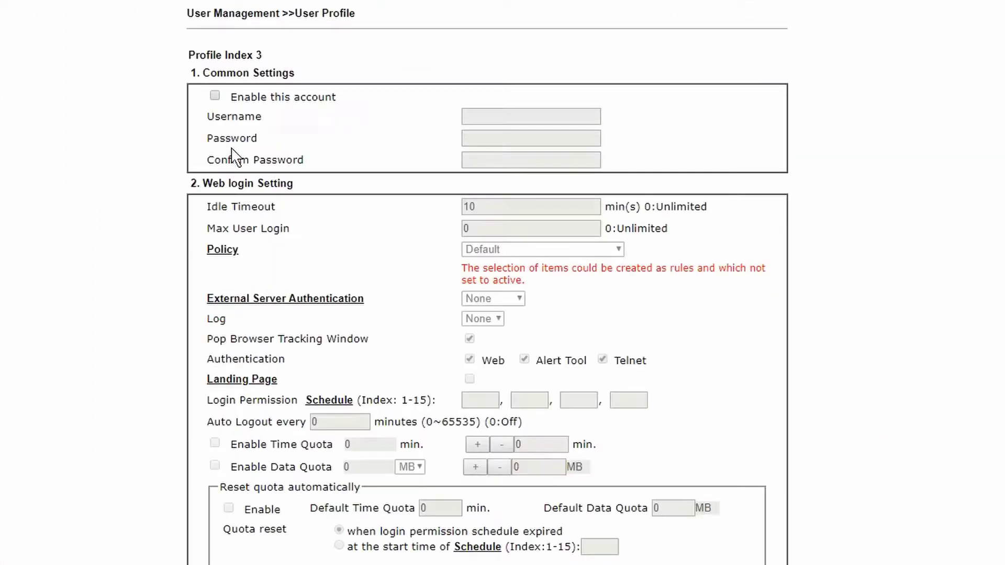
{"action": "left_click", "coordinate": [214, 96]}
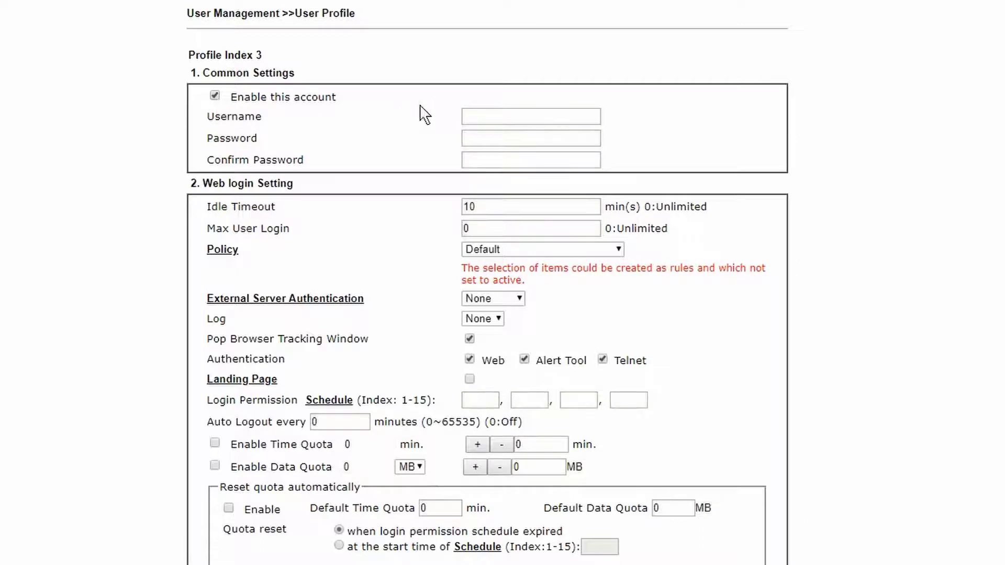
- Name profile 3 'Employee' and enter and confirm its password
{"action": "left_click", "coordinate": [465, 116]}
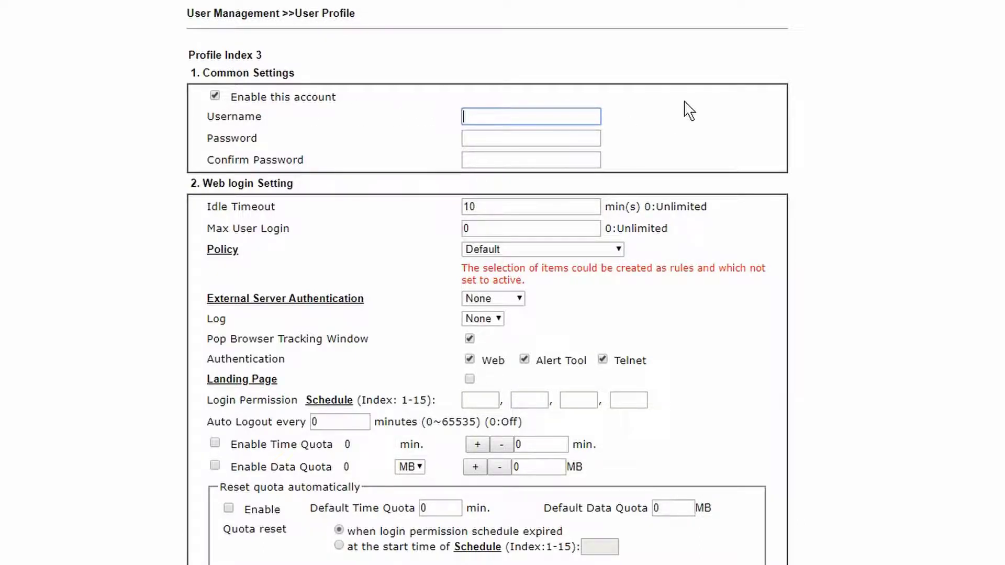
{"action": "type", "text": "Emplo"}
{"action": "key", "text": "Down"}
{"action": "key", "text": "Return"}
{"action": "key", "text": "Tab"}
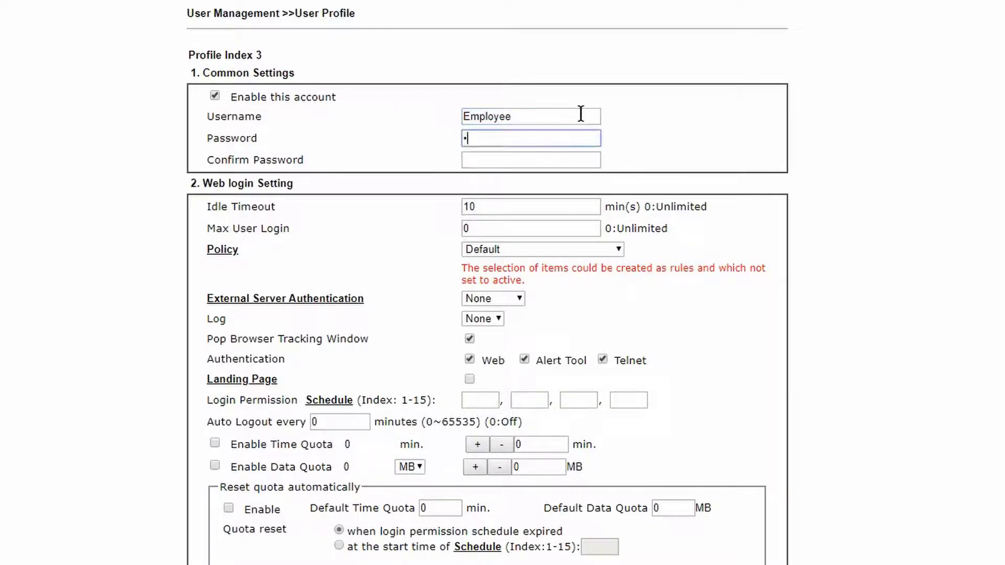
{"action": "type", "text": "********"}
{"action": "left_click", "coordinate": [571, 161]}
{"action": "type", "text": "****"}
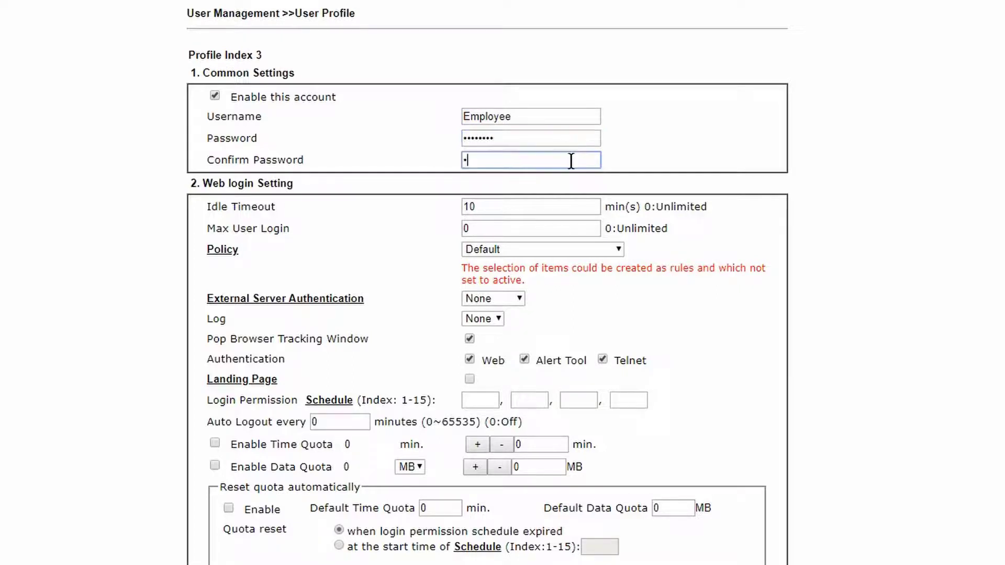
{"action": "type", "text": "****"}
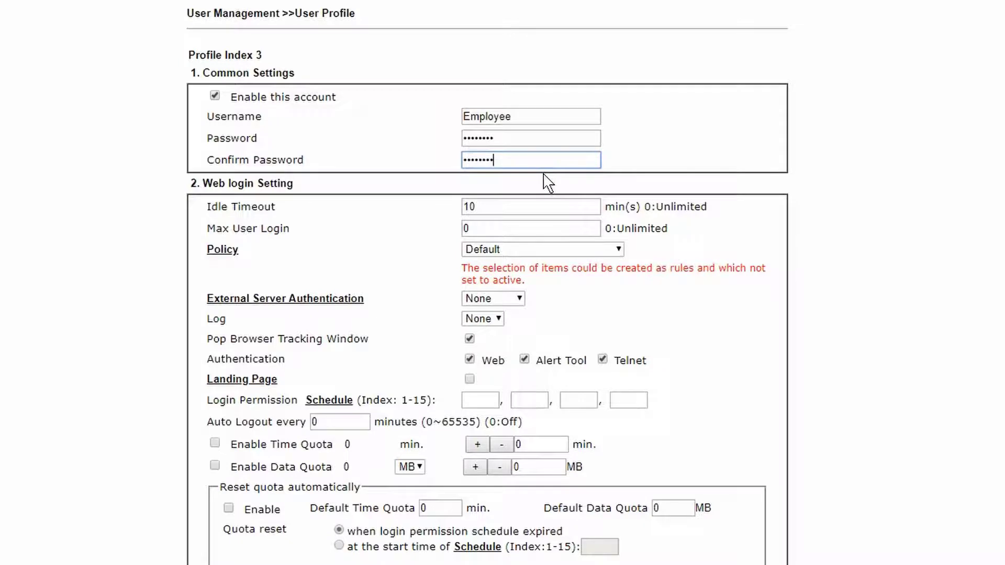
- Assign the Set 2 Rule 3 - Employee_block policy and save profile 3
{"action": "left_click", "coordinate": [610, 250]}
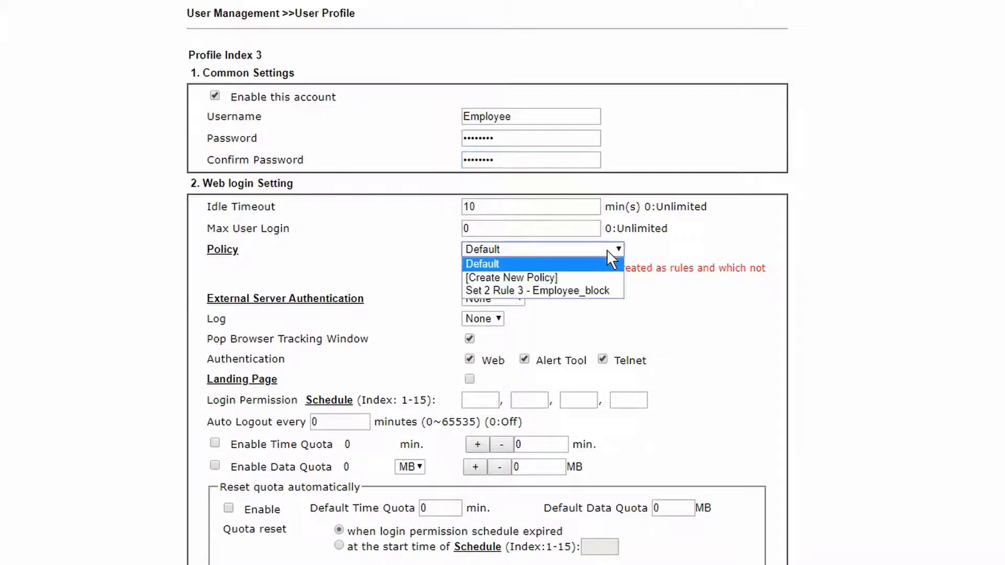
{"action": "left_click", "coordinate": [616, 293]}
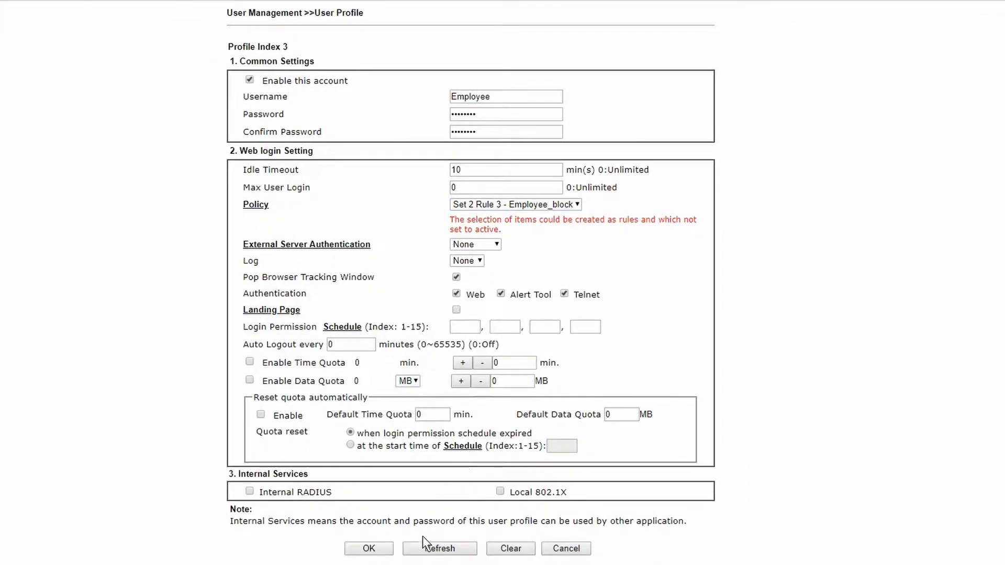
{"action": "left_click", "coordinate": [381, 548]}
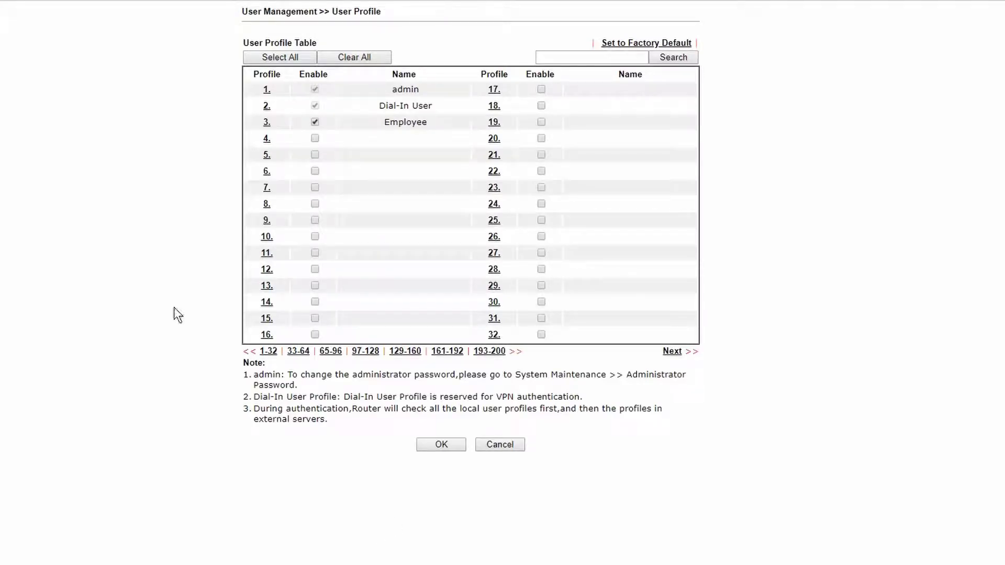
- Enable user profile 4 with username 'HR' and enter its password
{"action": "left_click", "coordinate": [266, 139]}
{"action": "left_click", "coordinate": [249, 81]}
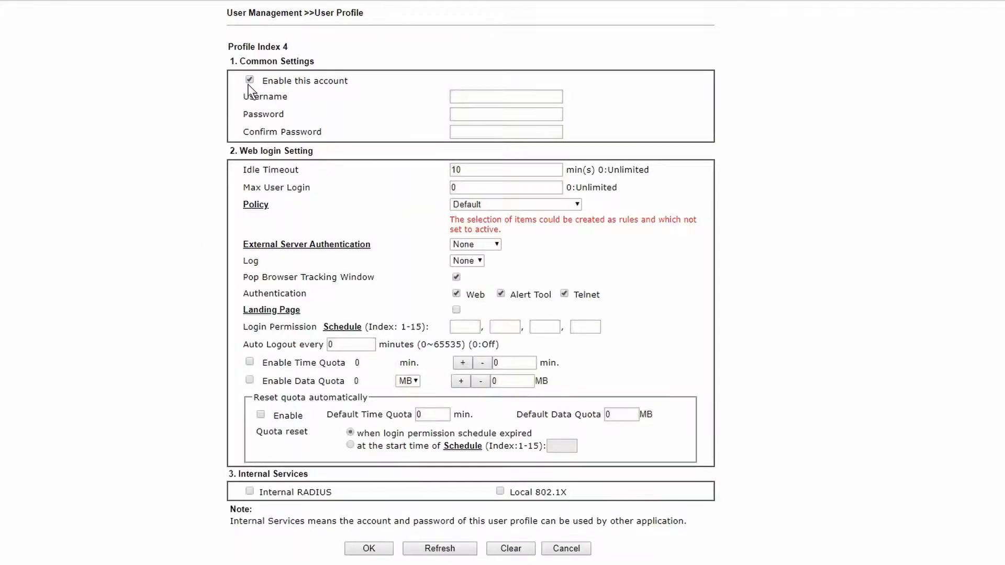
{"action": "left_click", "coordinate": [461, 97]}
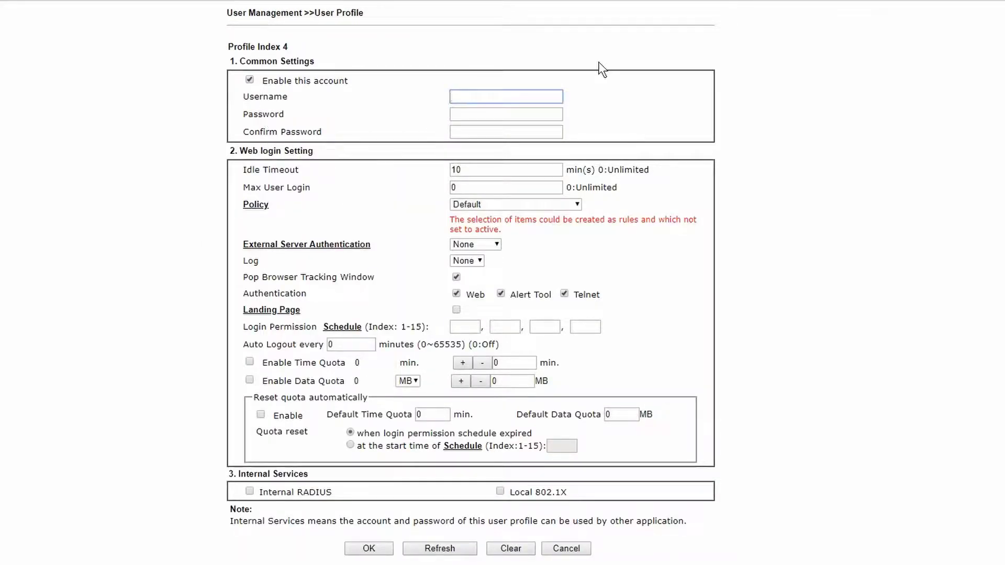
{"action": "type", "text": "HR"}
{"action": "left_click", "coordinate": [559, 114]}
{"action": "type", "text": "1"}
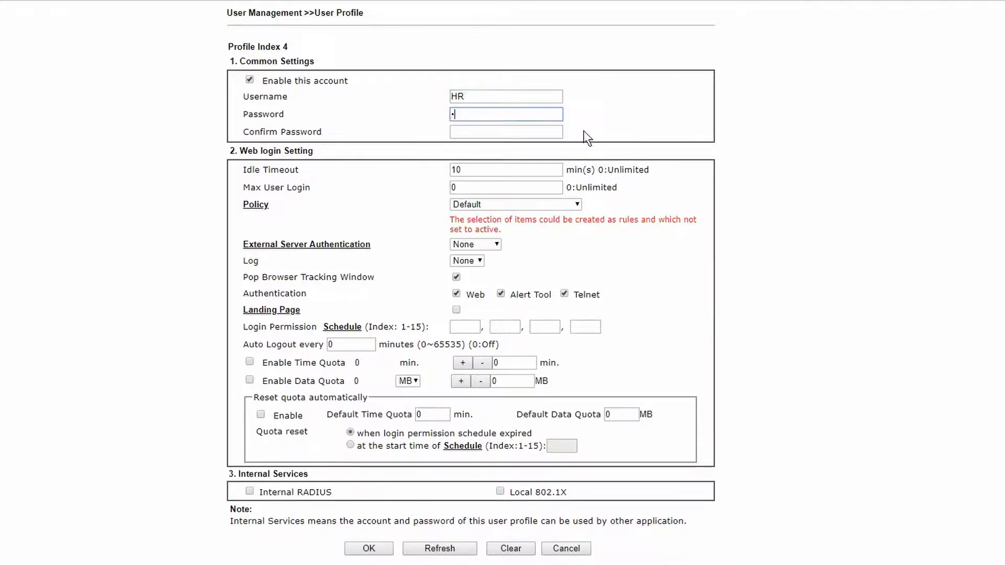
{"action": "type", "text": "2345"}
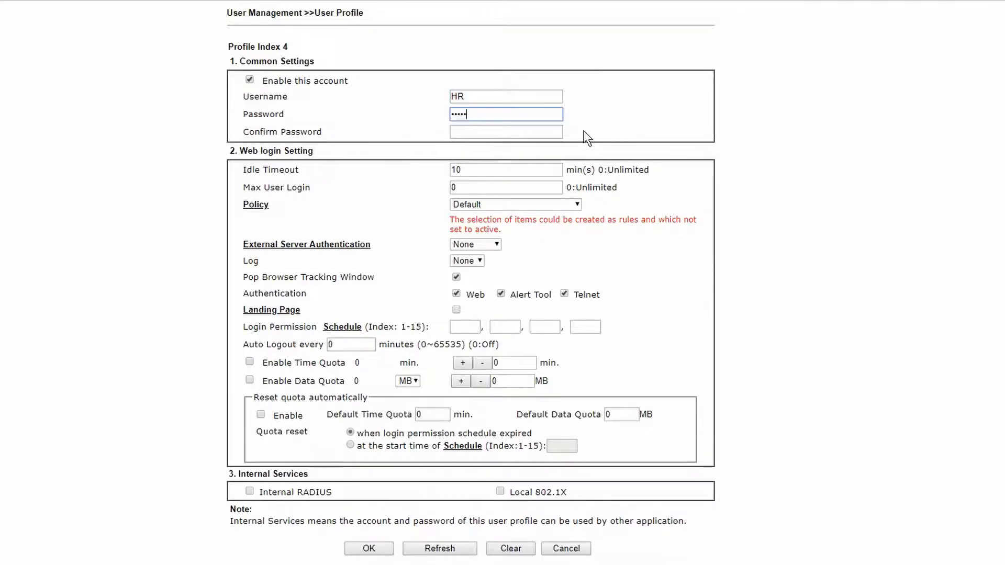
{"action": "type", "text": "6"}
- Confirm the HR password, keep the Default policy, and save profile 4
{"action": "left_click", "coordinate": [531, 135]}
{"action": "type", "text": "1"}
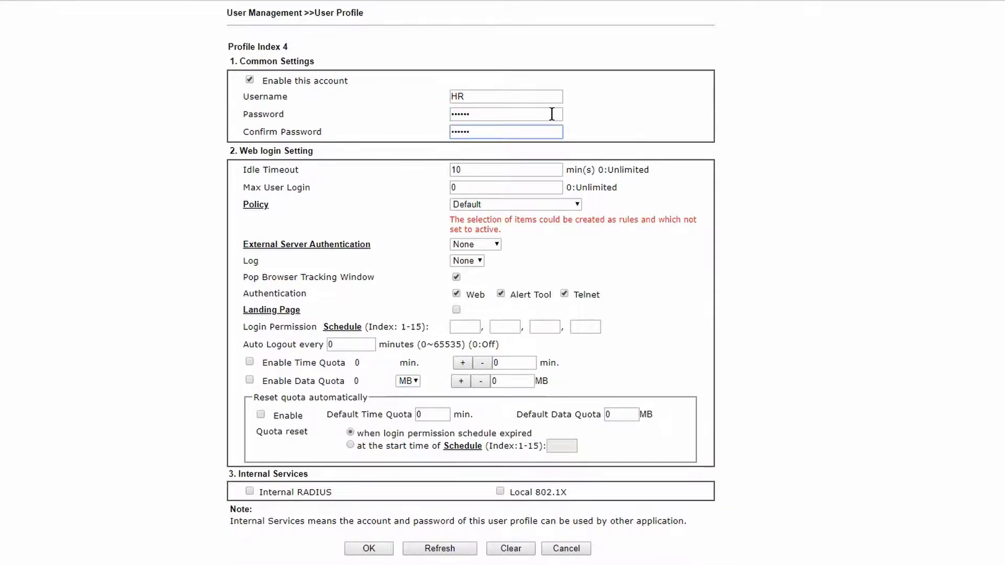
{"action": "left_click", "coordinate": [576, 209]}
{"action": "left_click", "coordinate": [569, 215]}
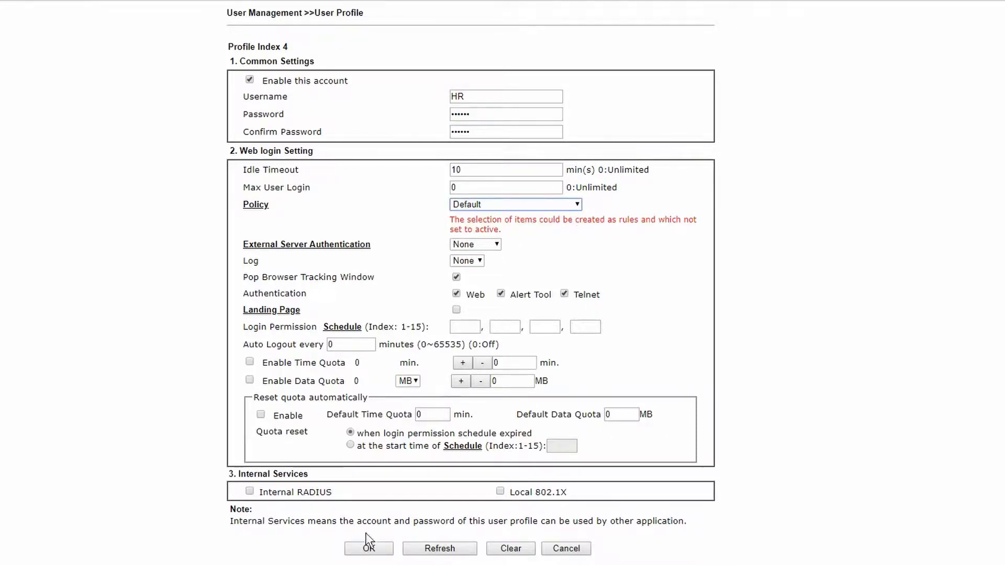
{"action": "left_click", "coordinate": [368, 548]}
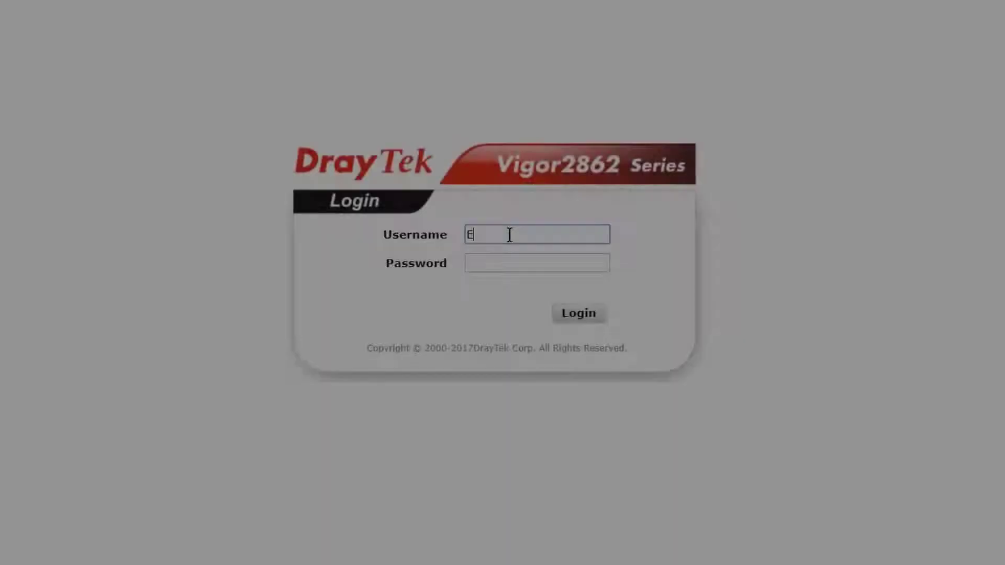
- Enter username 'Employee' and its password on the DrayTek login page
{"action": "type", "text": "m"}
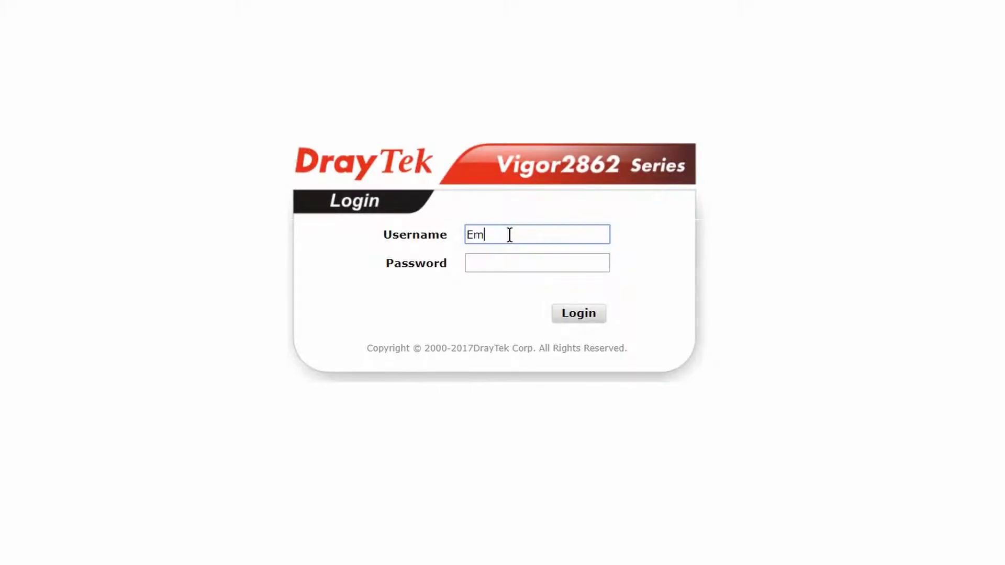
{"action": "type", "text": "ployee"}
{"action": "key", "text": "Tab"}
{"action": "type", "text": "••"}
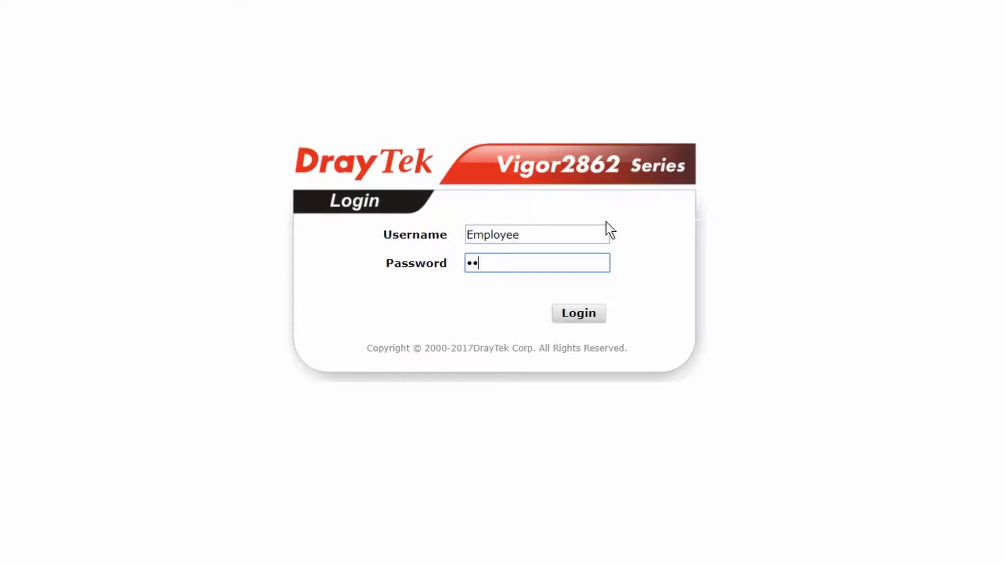
{"action": "type", "text": "••••"}
{"action": "type", "text": "•"}
- Load facebook.com, then fb.me in a new tab, to test the Employee block
{"action": "type", "text": "facebook.com"}
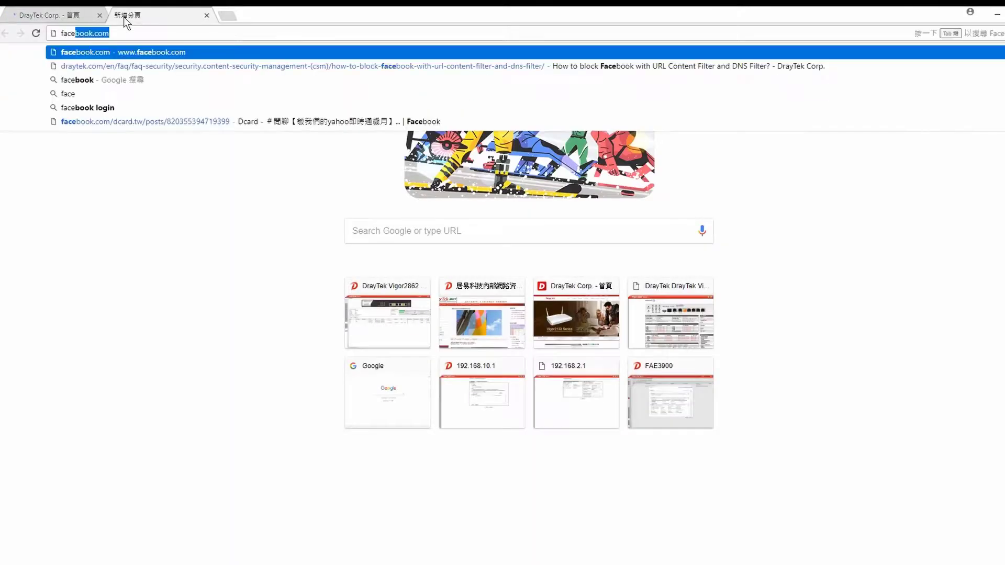
{"action": "key", "text": "Return"}
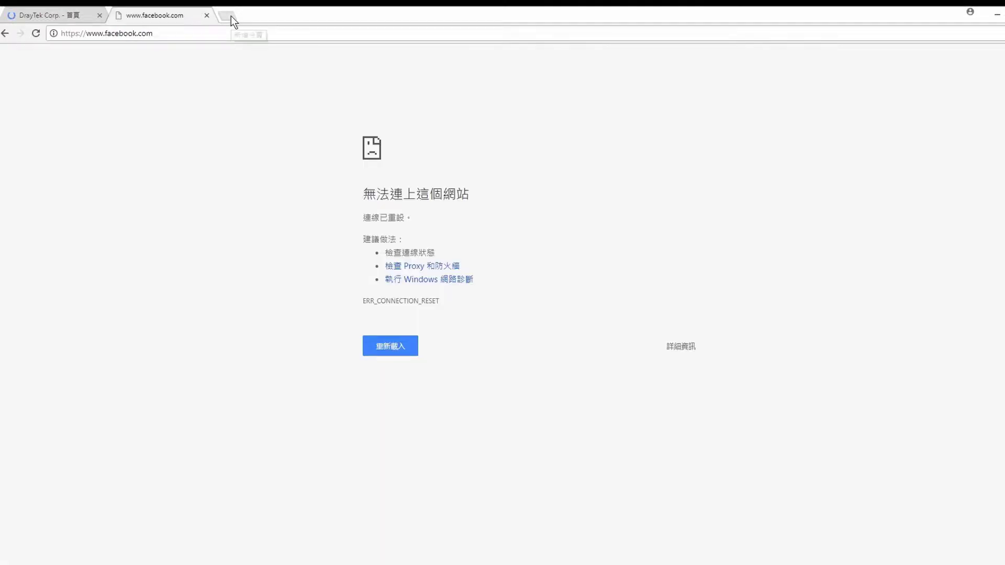
{"action": "left_click", "coordinate": [231, 16]}
{"action": "type", "text": "fb.,"}
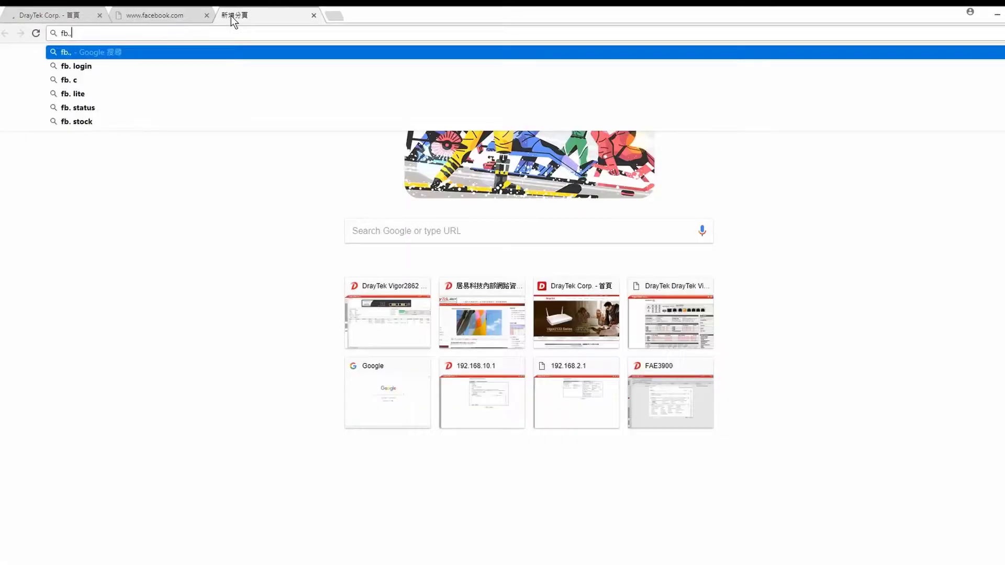
{"action": "key", "text": "BackSpace"}
{"action": "type", "text": "me"}
{"action": "key", "text": "Return"}
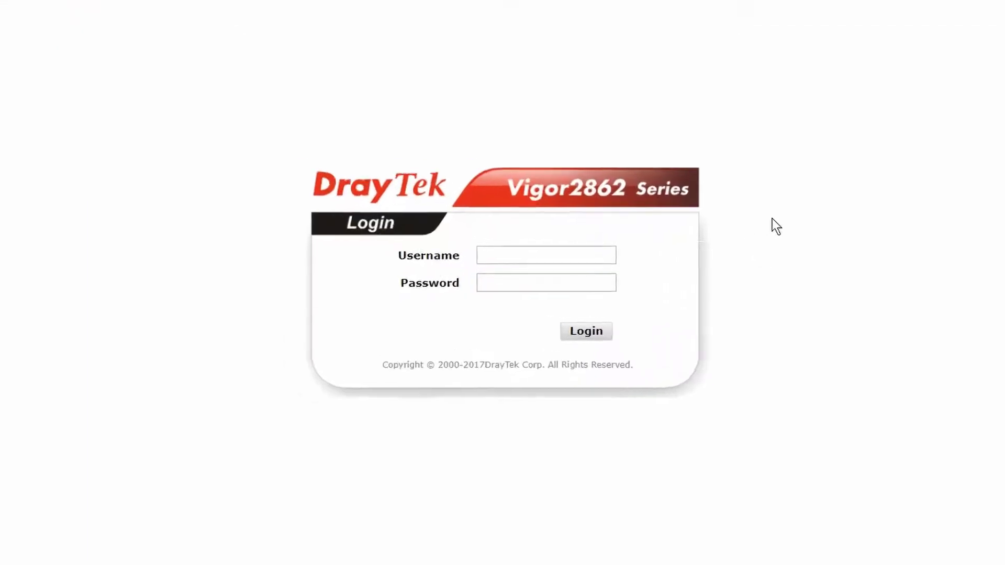
- Log in as 'HR' with its password, then load facebook.com in Chrome
{"action": "left_click", "coordinate": [526, 248]}
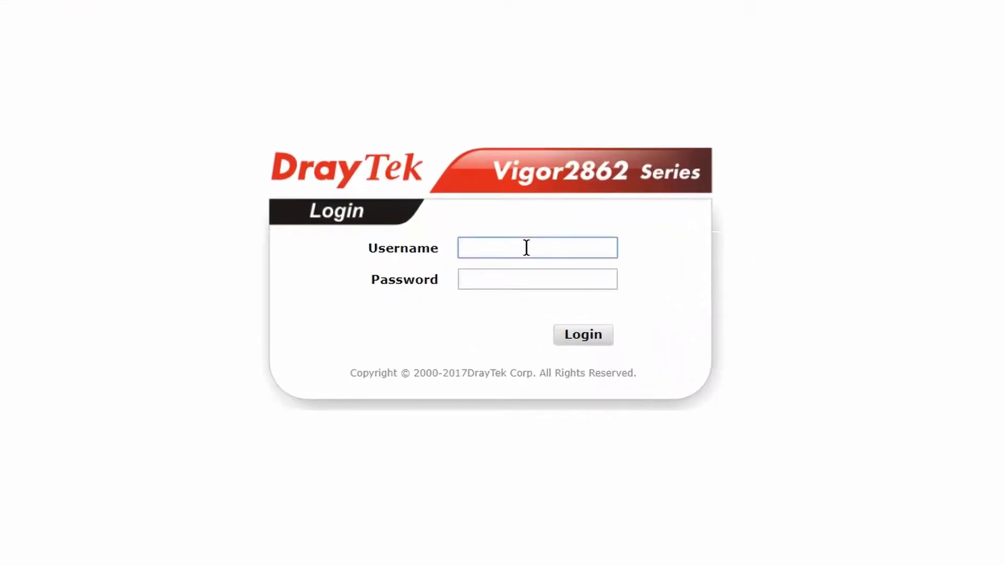
{"action": "type", "text": "HR"}
{"action": "key", "text": "Tab"}
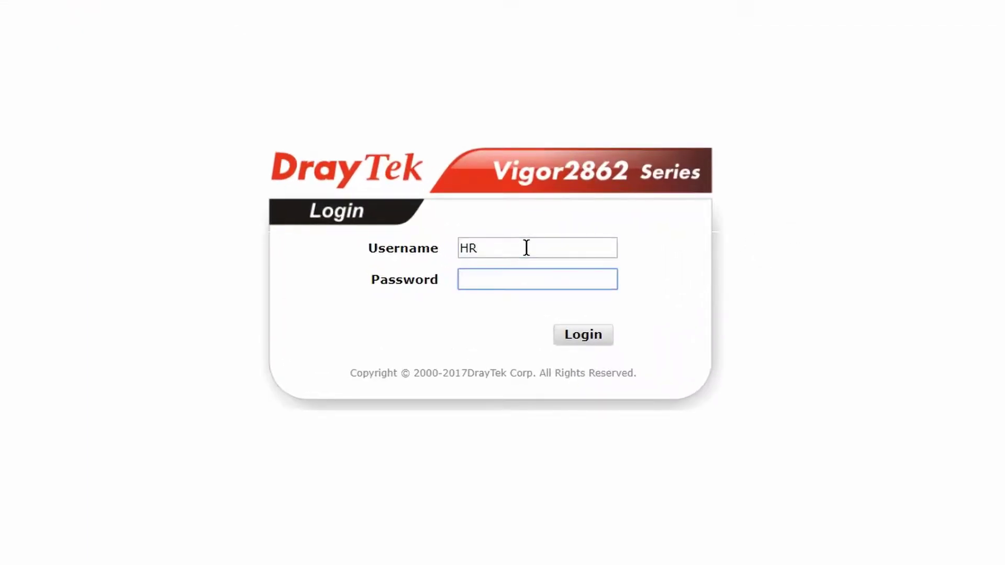
{"action": "type", "text": "••••••"}
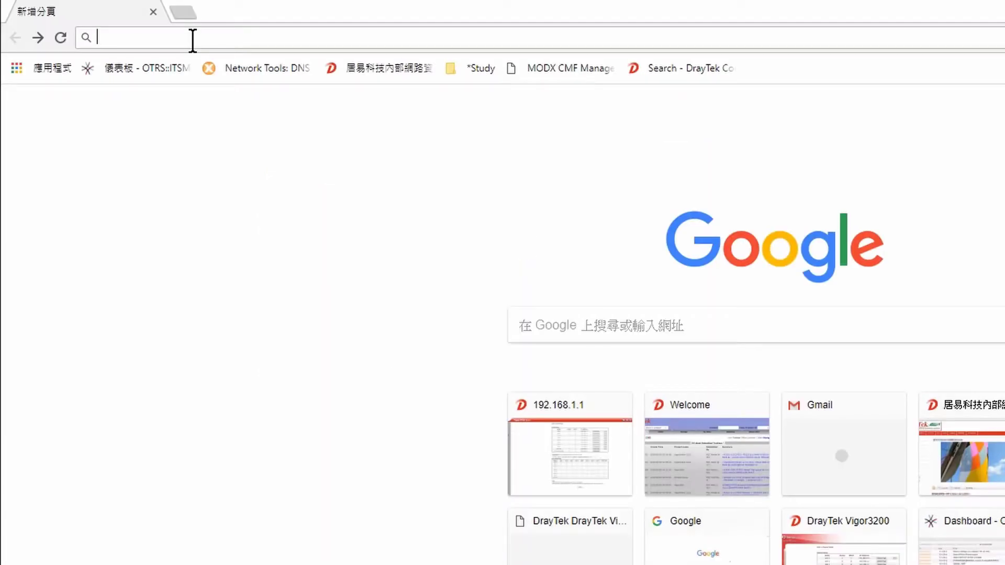
{"action": "type", "text": "facebo"}
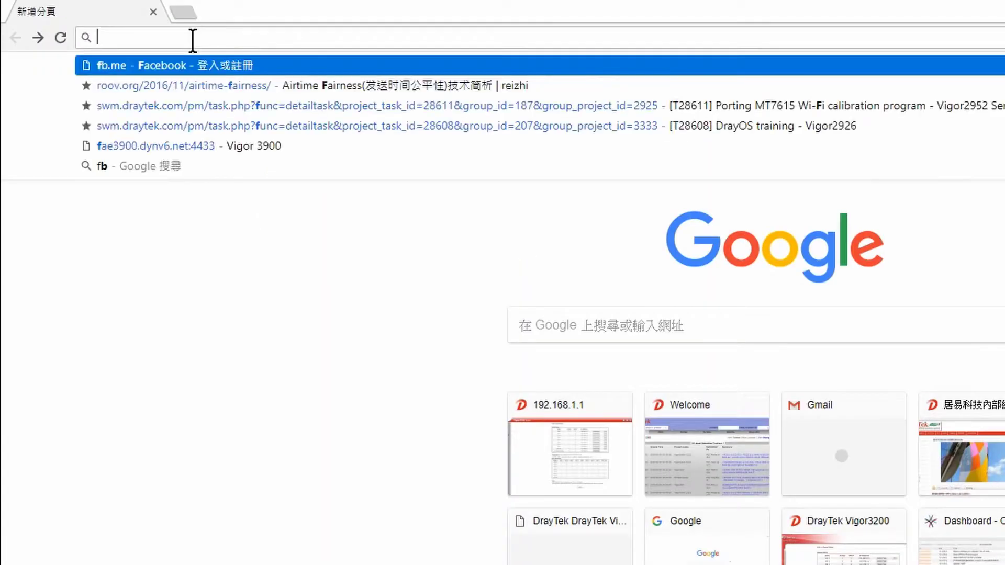
{"action": "key", "text": "Return"}
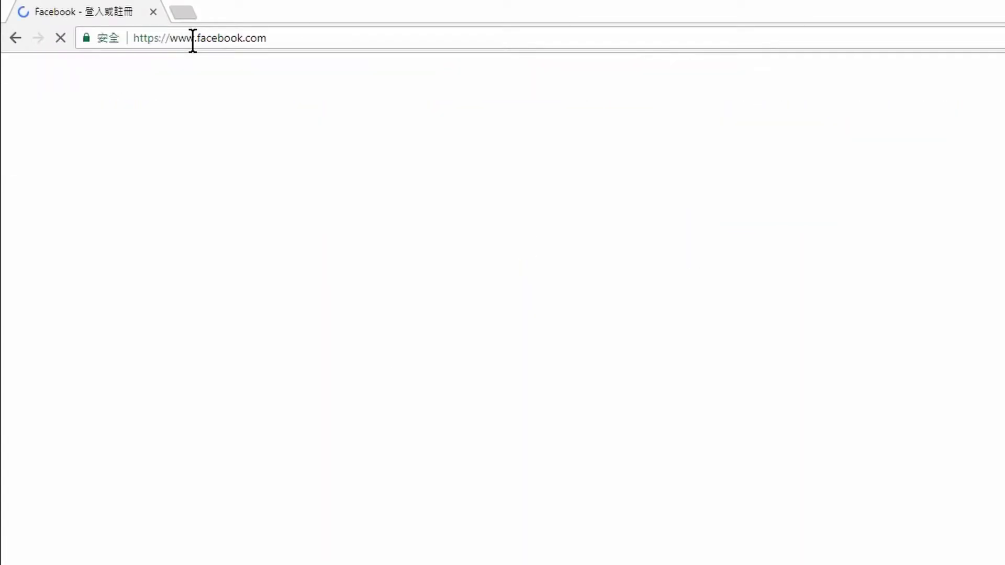